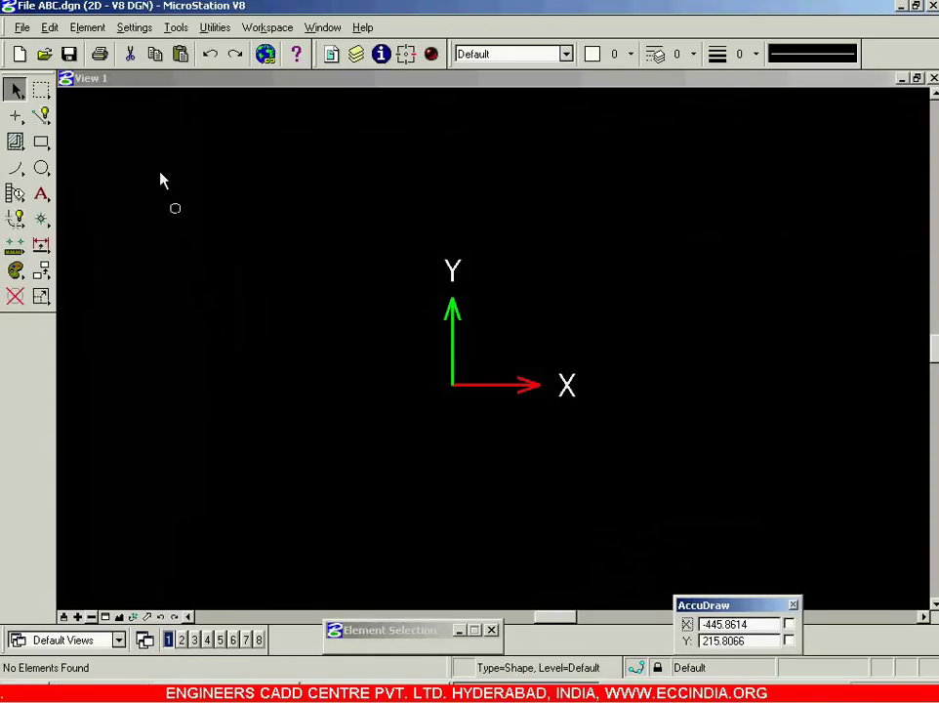
# Step: Briefly try Place Fence, return to Element Selection, and float the Main tool box over View 1
pyautogui.click(40, 91)
pyautogui.click(38, 84)
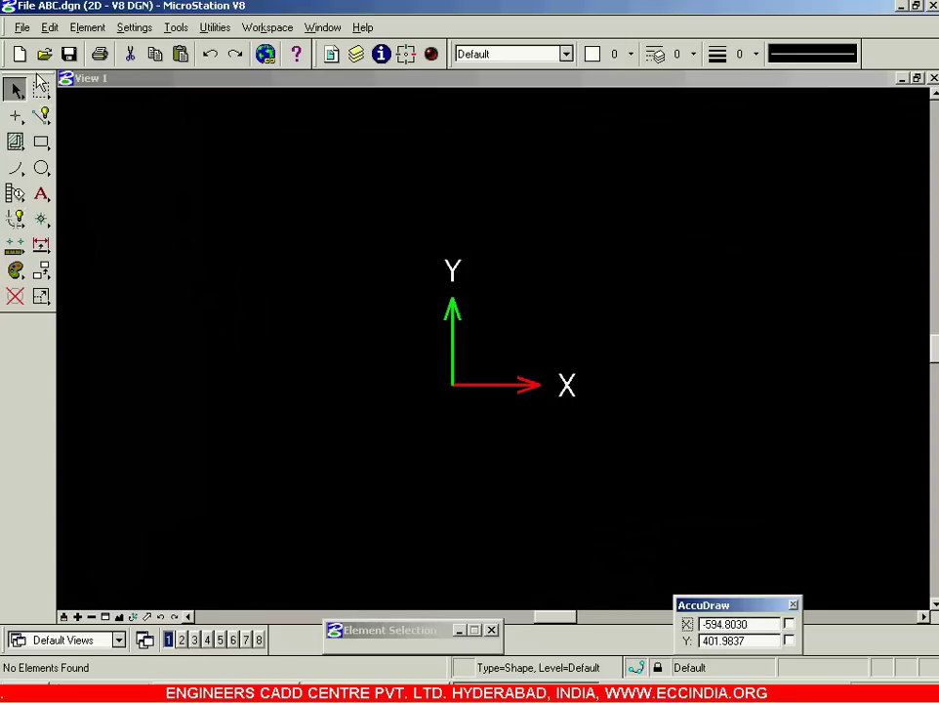
pyautogui.moveTo(36, 75); pyautogui.dragTo(232, 168)
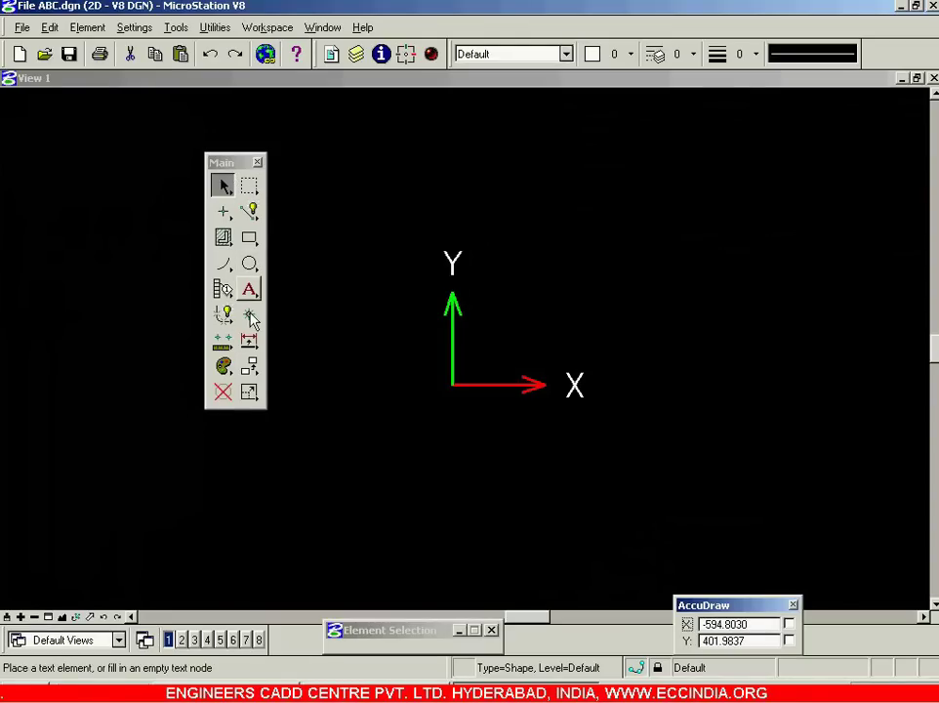
# Step: Draw a five-vertex zigzag SmartLine through the origin with two peaks and a valley below the X axis
pyautogui.click(251, 213)
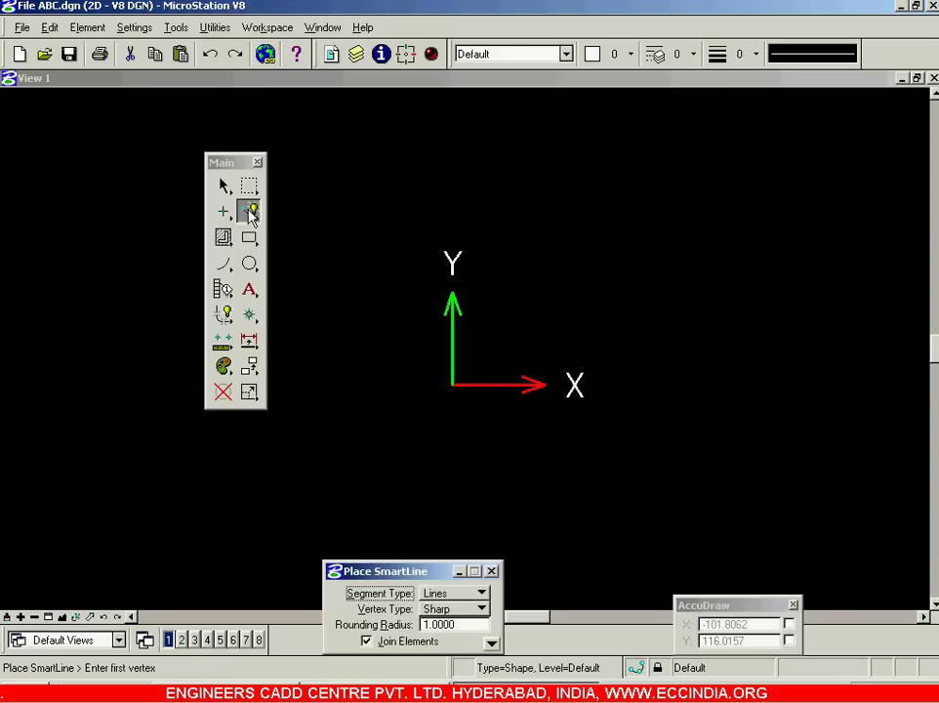
pyautogui.click(330, 428)
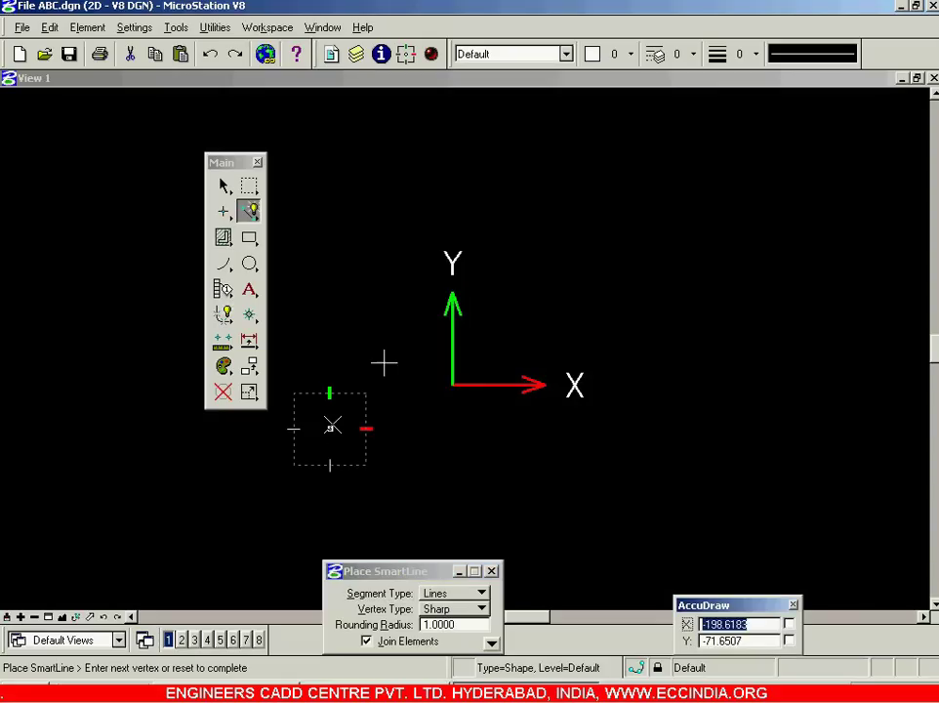
pyautogui.click(474, 217)
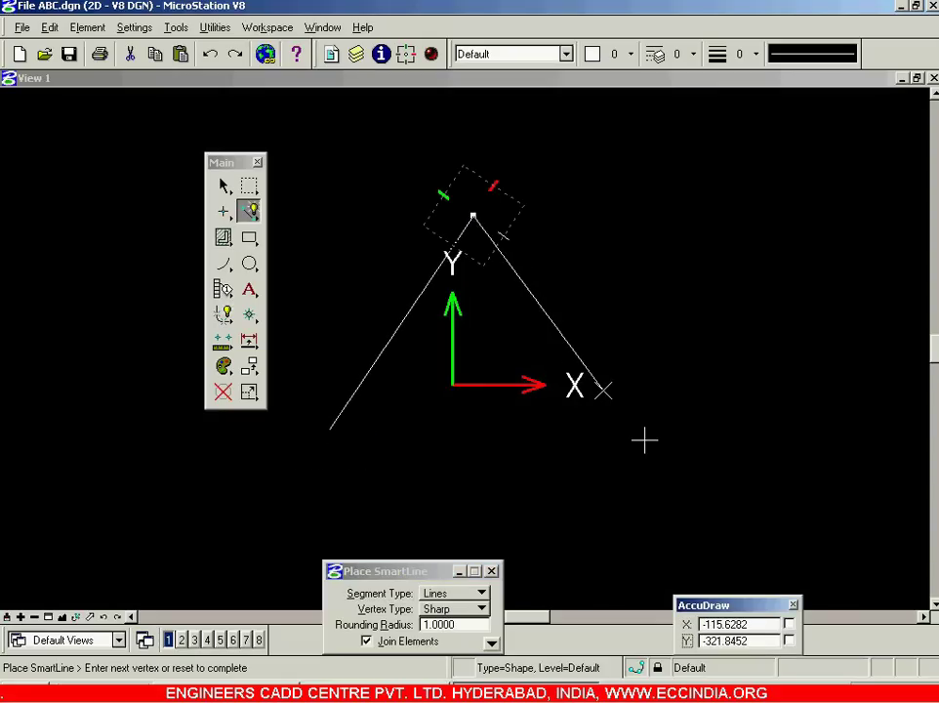
pyautogui.click(663, 463)
pyautogui.click(803, 212)
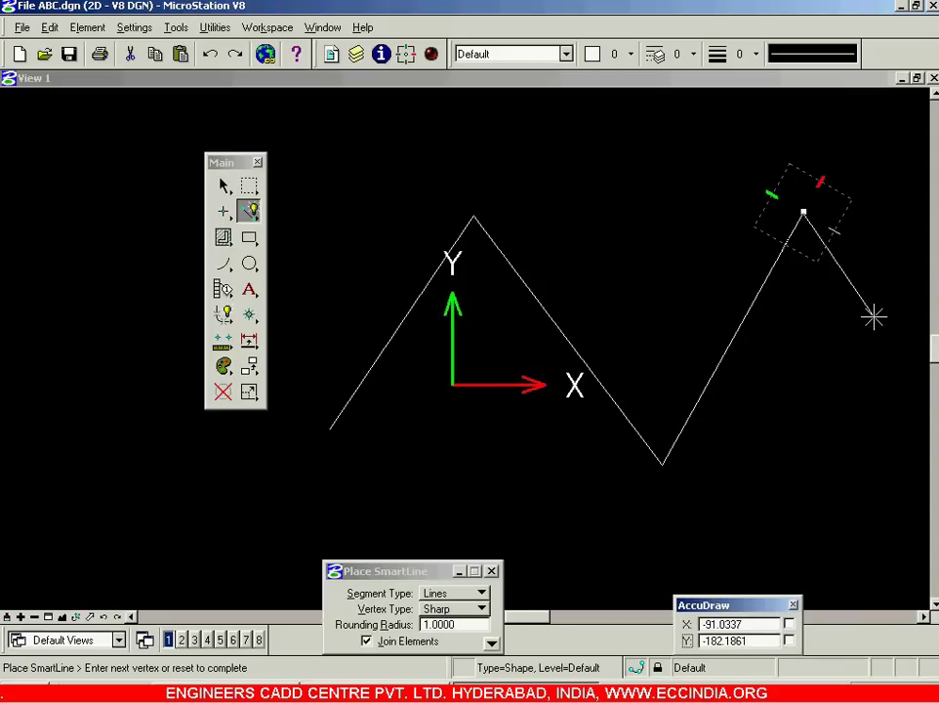
pyautogui.click(873, 316)
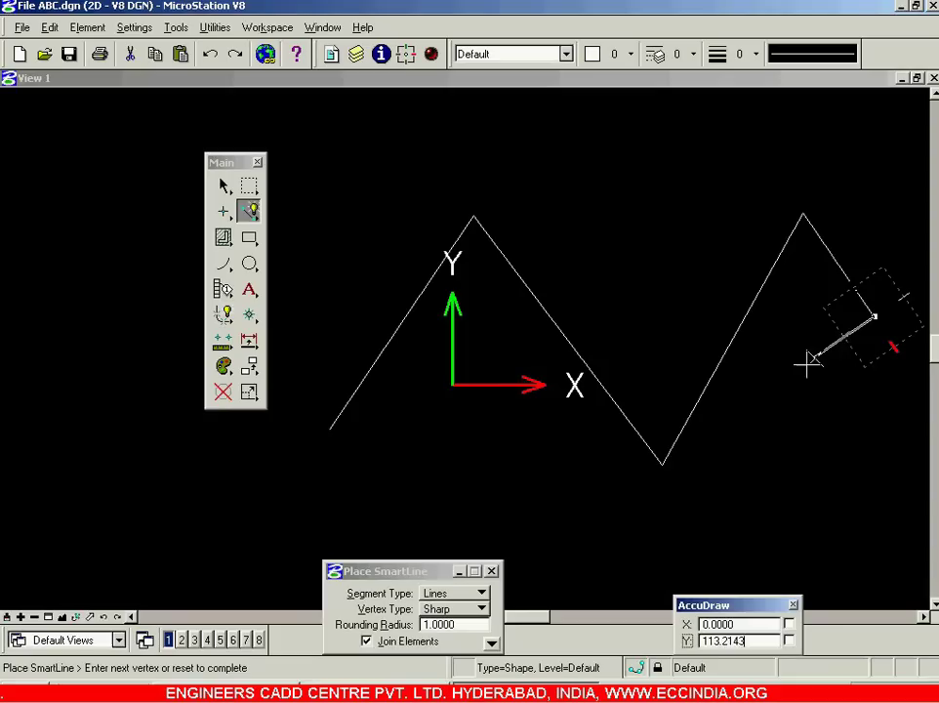
pyautogui.rightClick(645, 303)
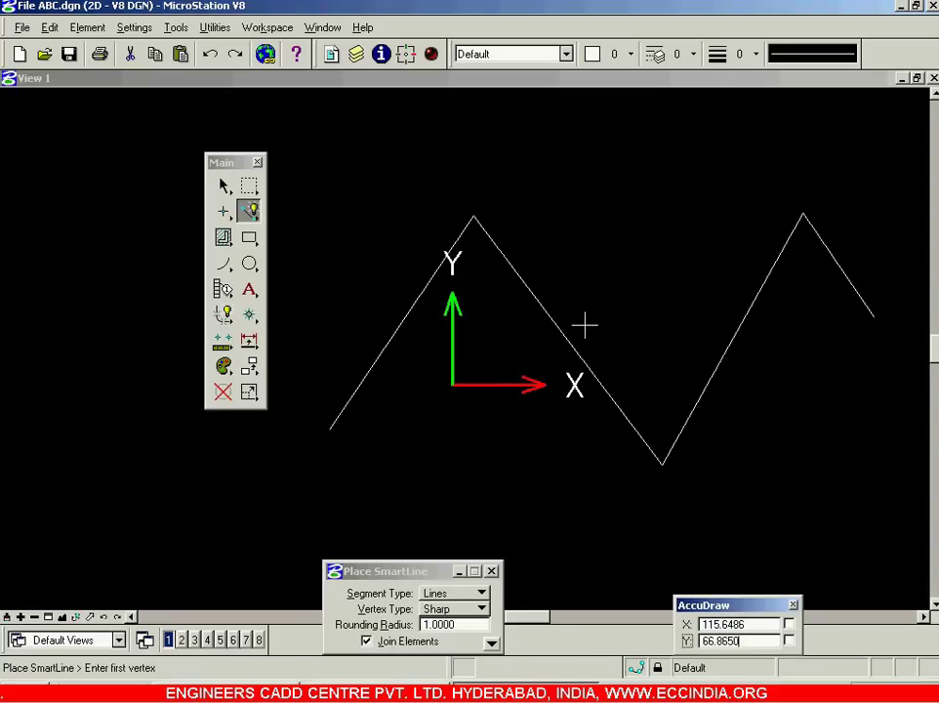
# Step: Zoom out, draw a smaller five-vertex zigzag above the first, then return to Element Selection
pyautogui.scroll(-3, 585, 325)
pyautogui.scroll(3, 365, 192)
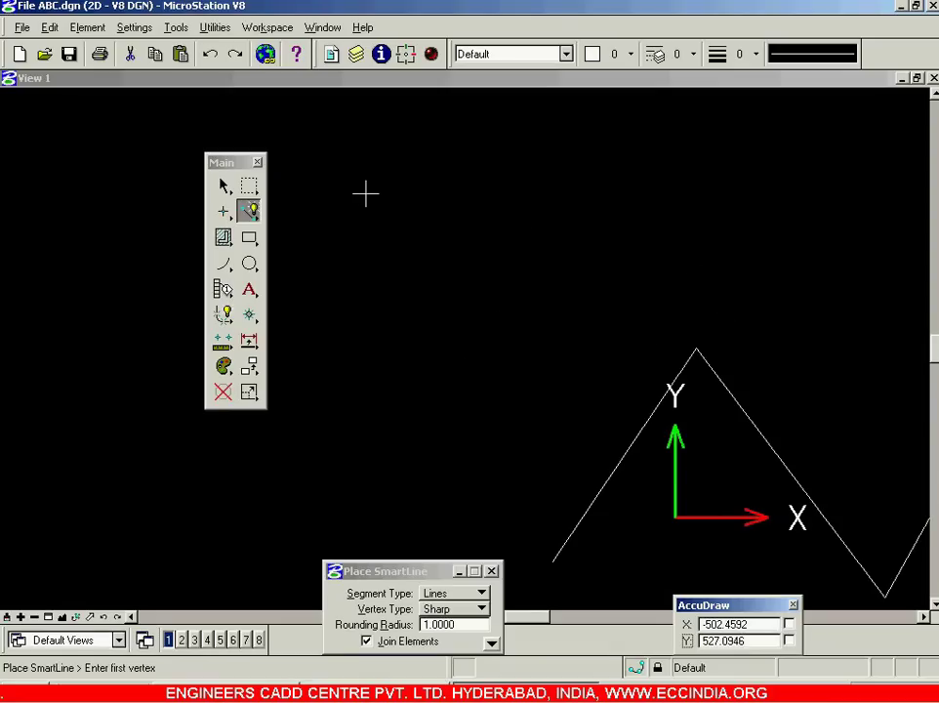
pyautogui.click(332, 296)
pyautogui.click(441, 170)
pyautogui.click(561, 305)
pyautogui.click(670, 211)
pyautogui.click(772, 281)
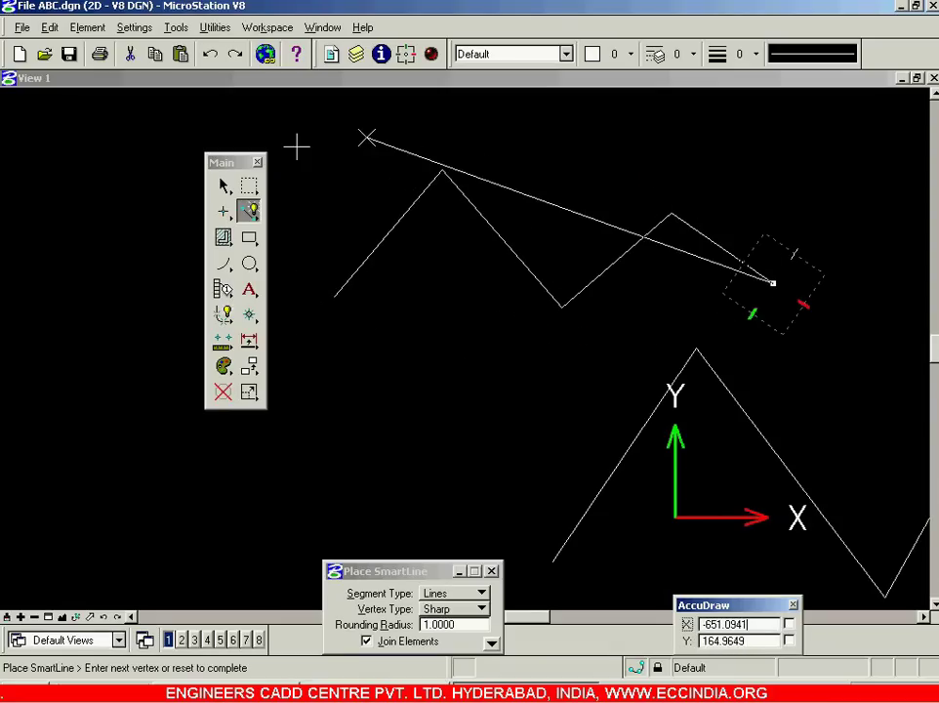
pyautogui.click(224, 187)
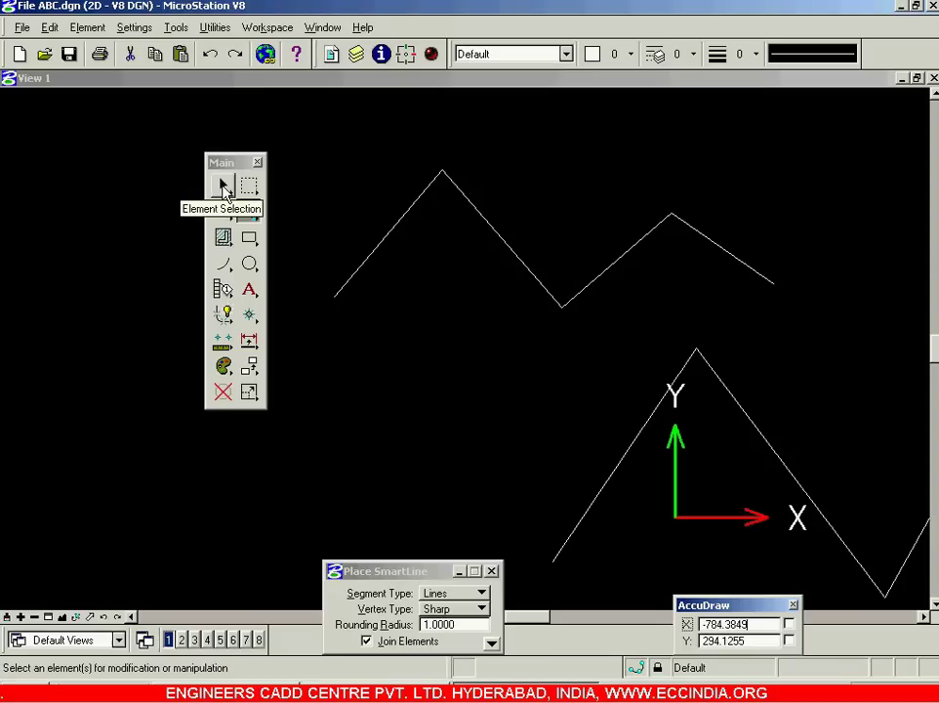
pyautogui.click(224, 186)
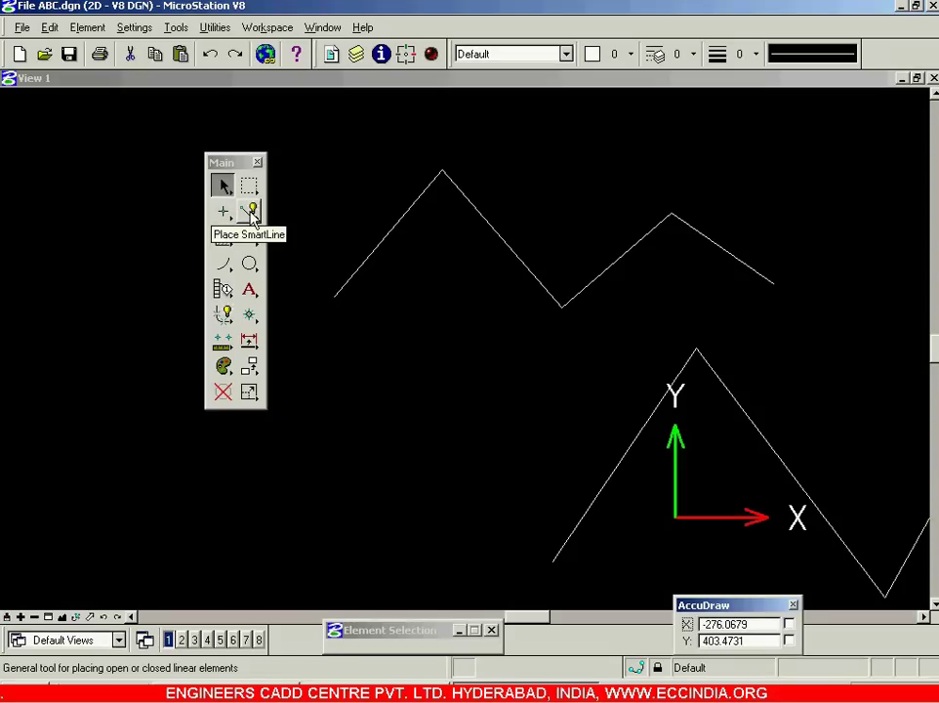
# Step: Browse the linear-element and circle/polygon flyouts, then reactivate Place SmartLine with Lines segments and Sharp vertices
pyautogui.moveTo(251, 216); pyautogui.dragTo(217, 186)
pyautogui.moveTo(249, 238); pyautogui.dragTo(302, 293)
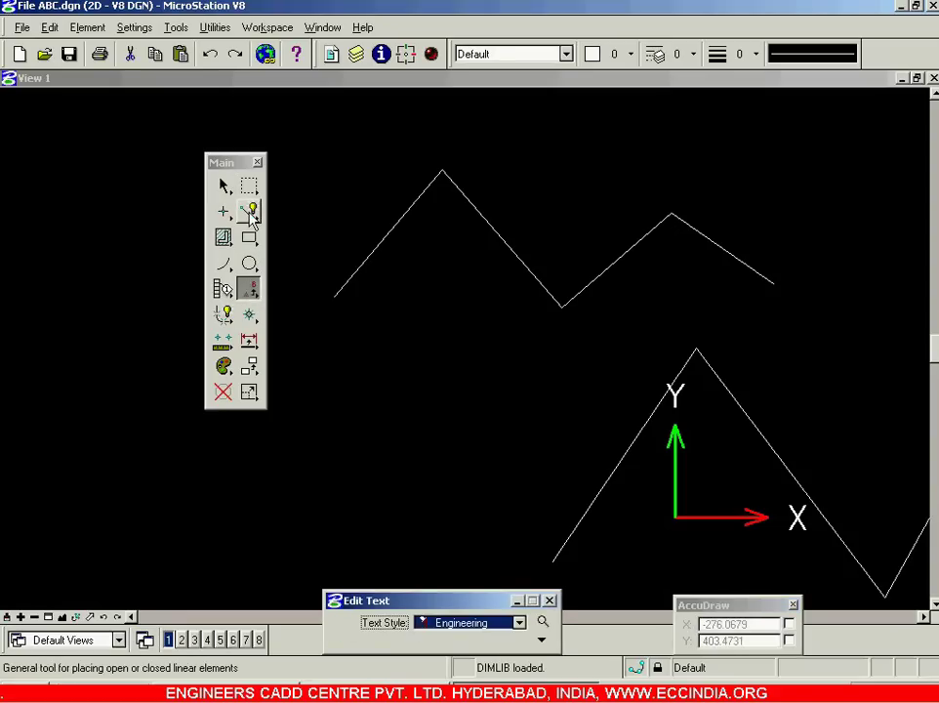
pyautogui.click(250, 212)
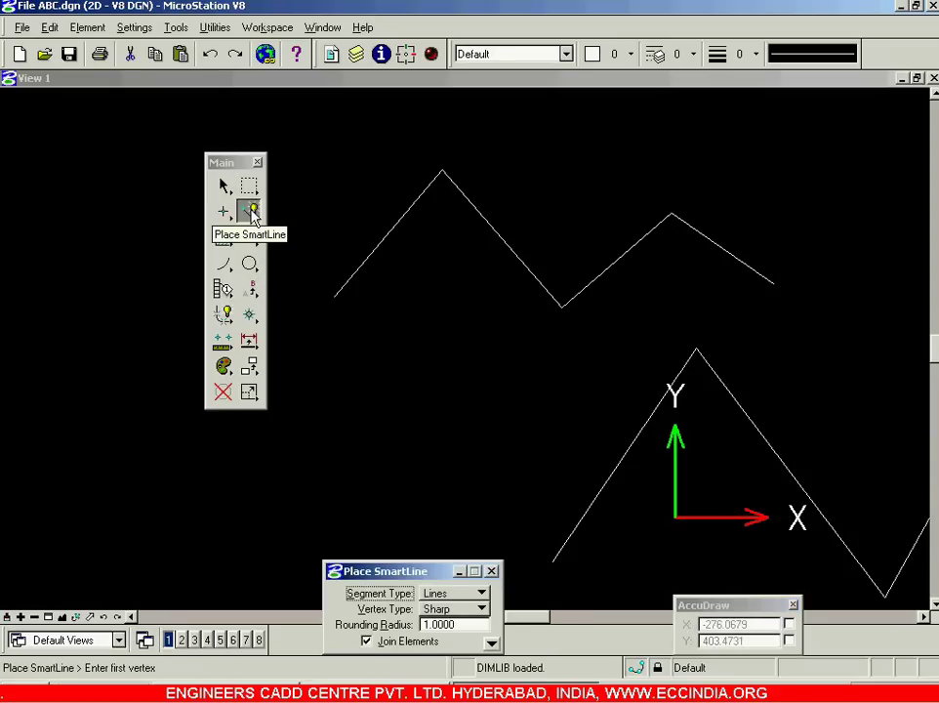
pyautogui.moveTo(253, 214); pyautogui.dragTo(252, 217)
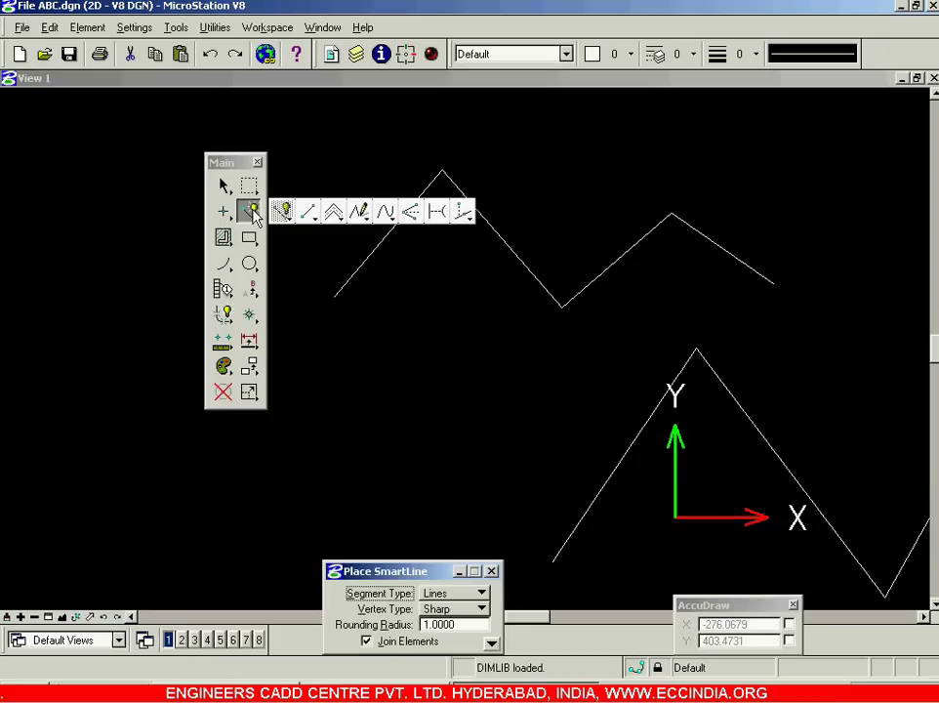
pyautogui.moveTo(266, 217); pyautogui.dragTo(416, 316)
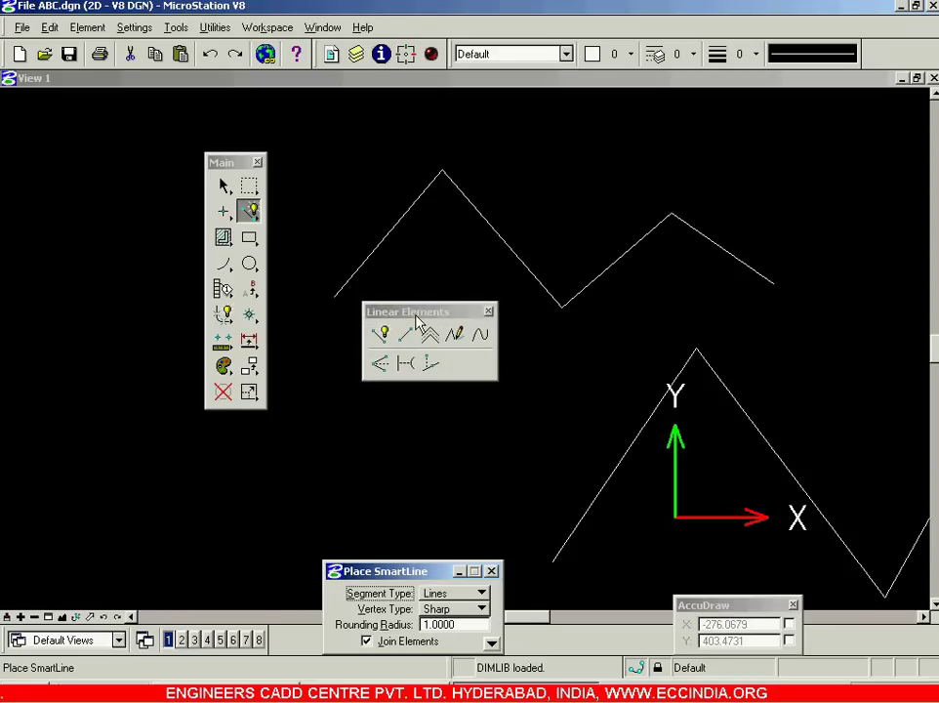
pyautogui.click(251, 240)
pyautogui.moveTo(356, 227); pyautogui.dragTo(520, 148)
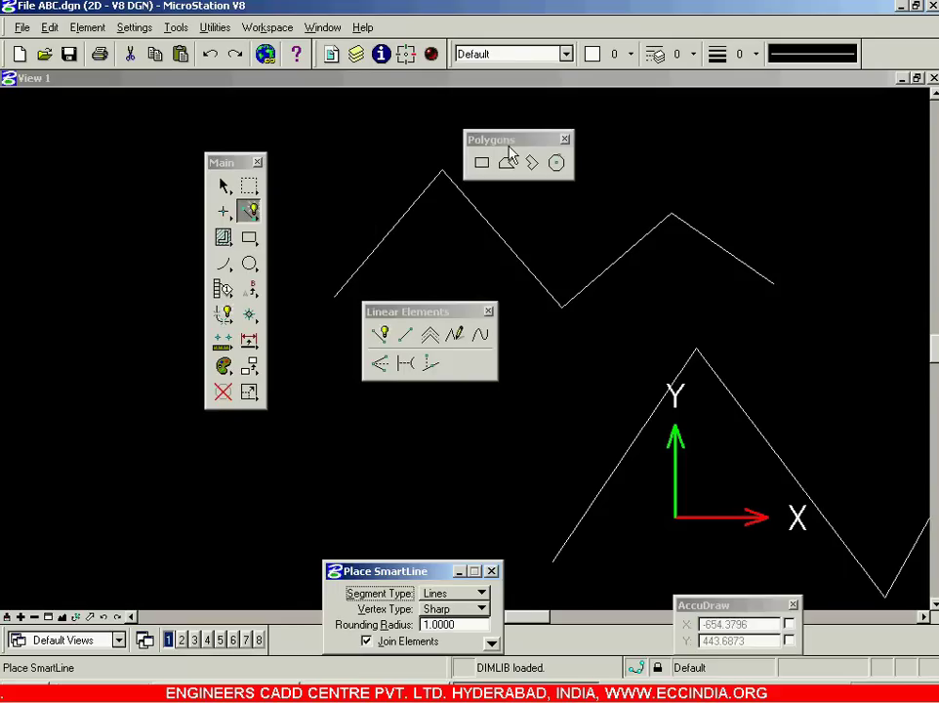
pyautogui.click(249, 266)
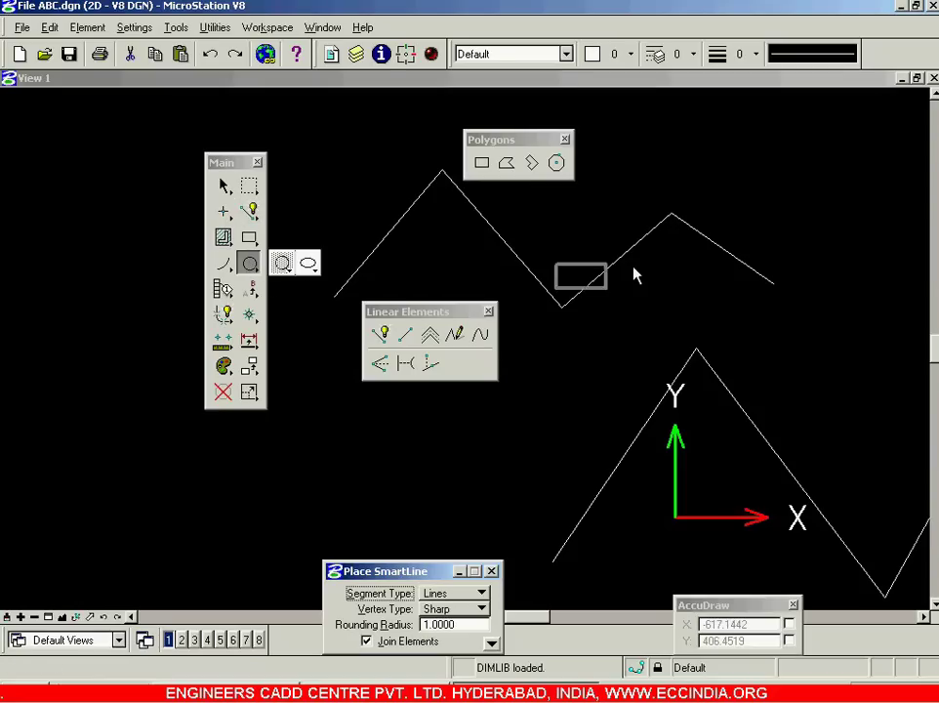
pyautogui.moveTo(720, 298); pyautogui.dragTo(722, 294)
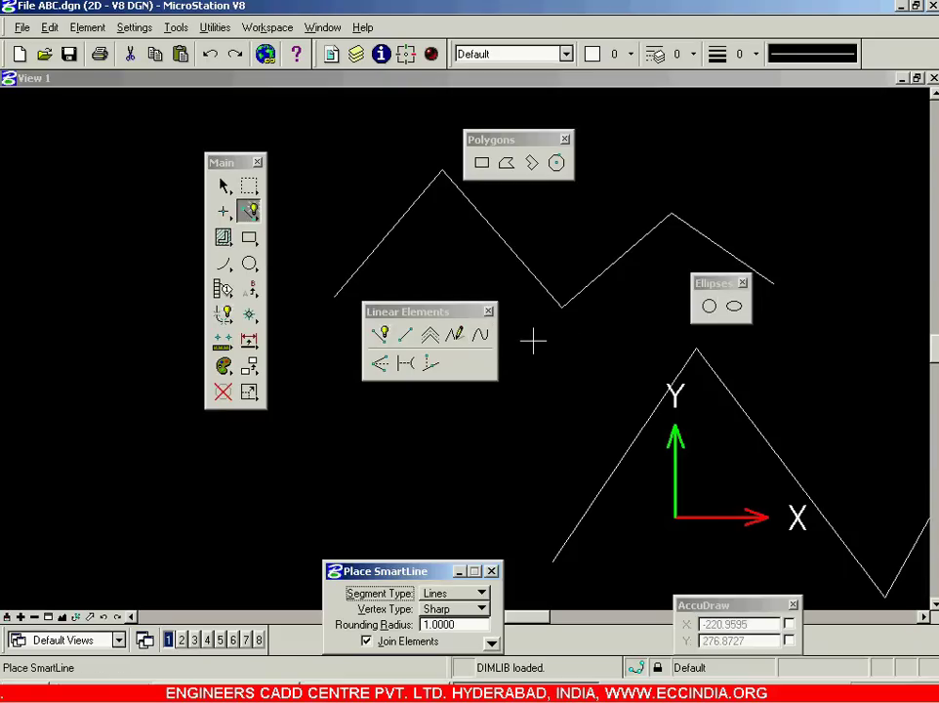
pyautogui.click(490, 312)
pyautogui.click(742, 283)
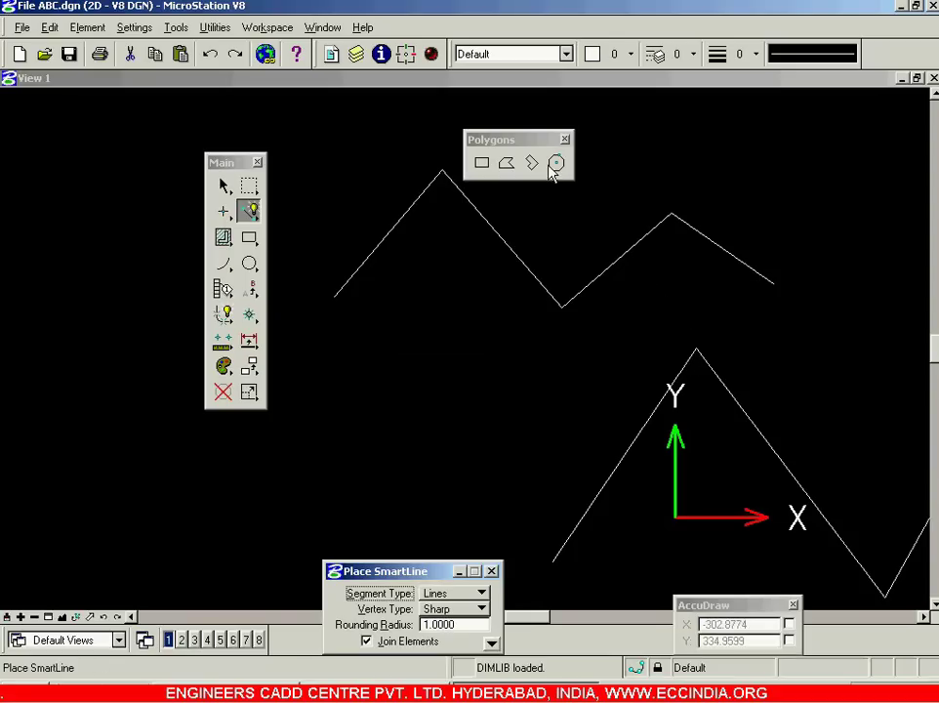
pyautogui.click(564, 140)
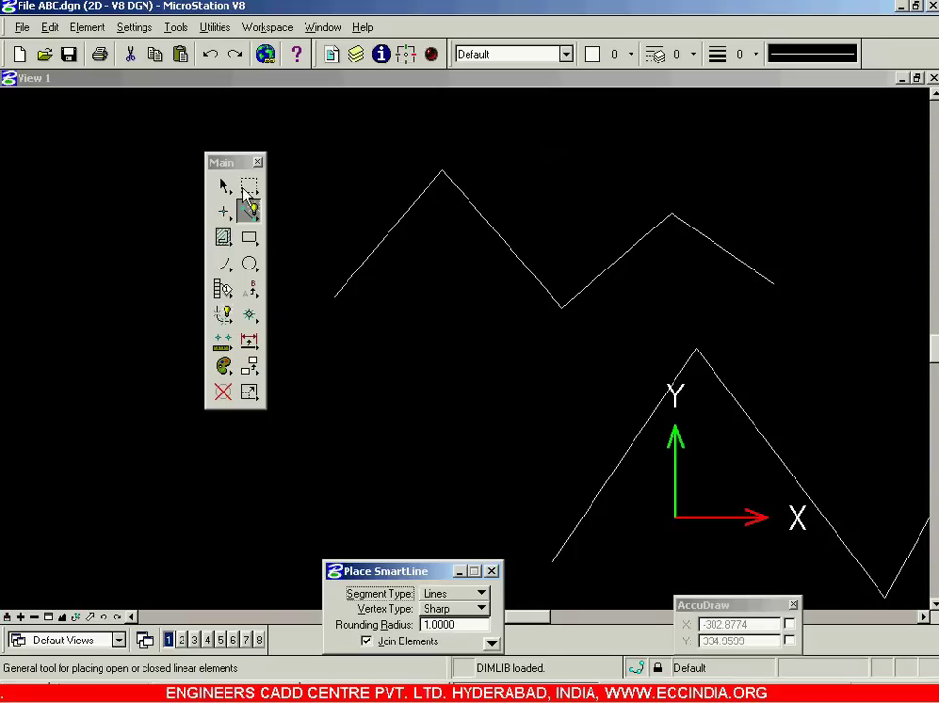
# Step: Dock the Main tool box at the left and float the Standard and Primary Tools toolbars over View 1
pyautogui.moveTo(220, 163); pyautogui.dragTo(7, 71)
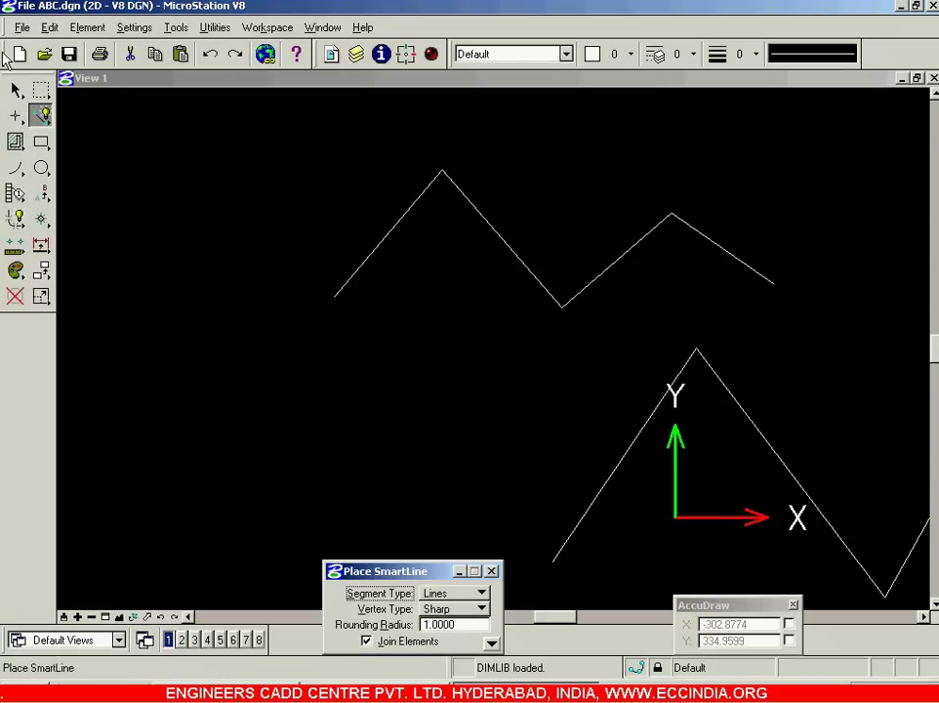
pyautogui.moveTo(6, 51); pyautogui.dragTo(178, 154)
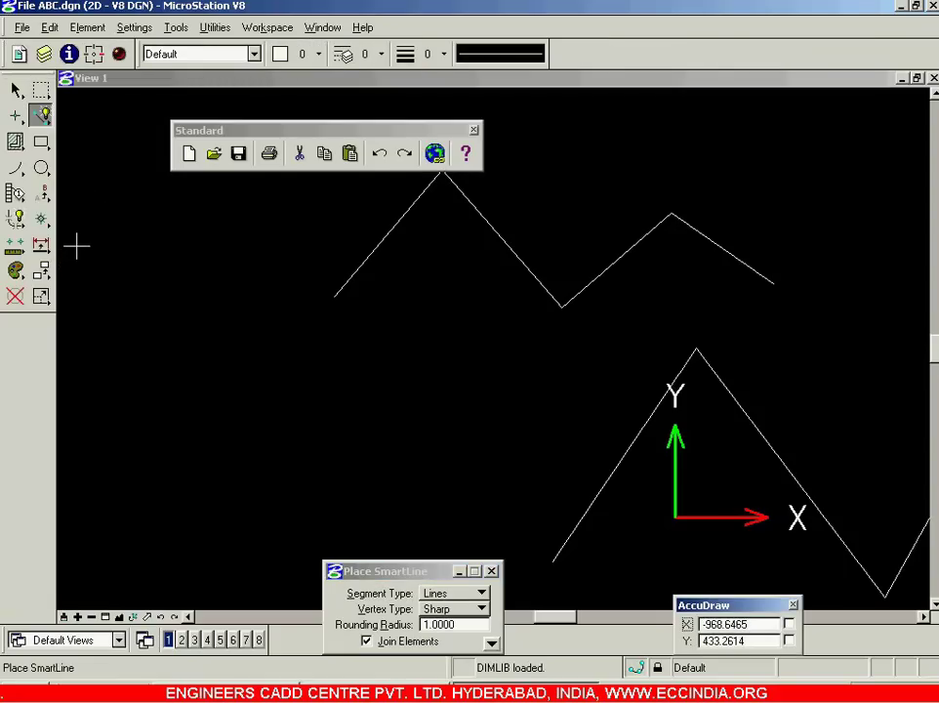
pyautogui.moveTo(7, 49); pyautogui.dragTo(244, 225)
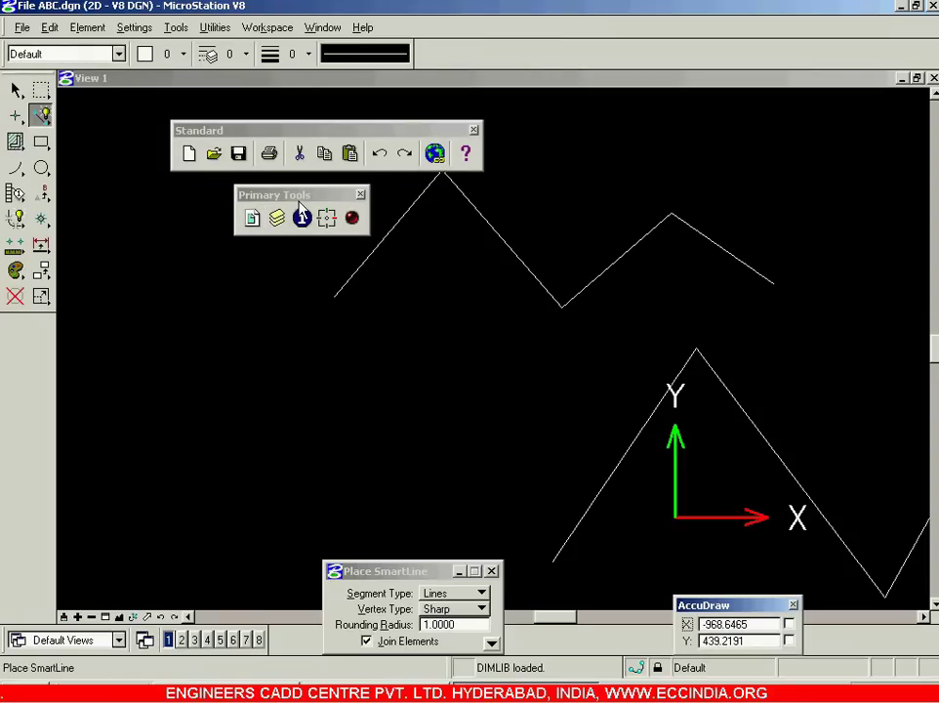
# Step: Float the Attributes toolbar as its own palette and re-dock the Standard toolbar along the top
pyautogui.click(14, 54)
pyautogui.moveTo(19, 62); pyautogui.dragTo(180, 276)
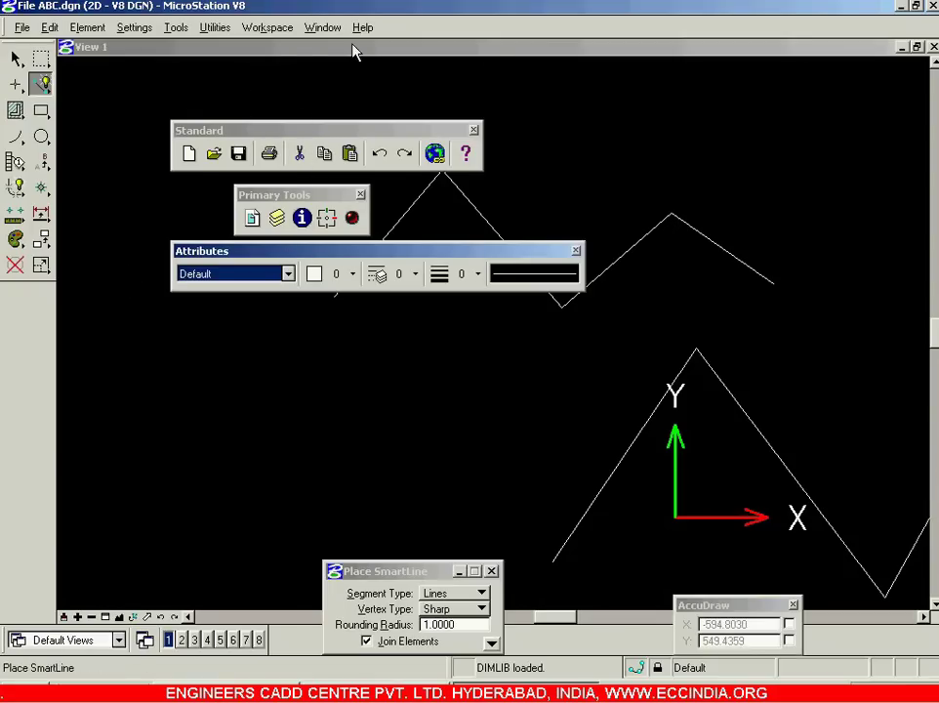
pyautogui.moveTo(289, 140); pyautogui.dragTo(72, 32)
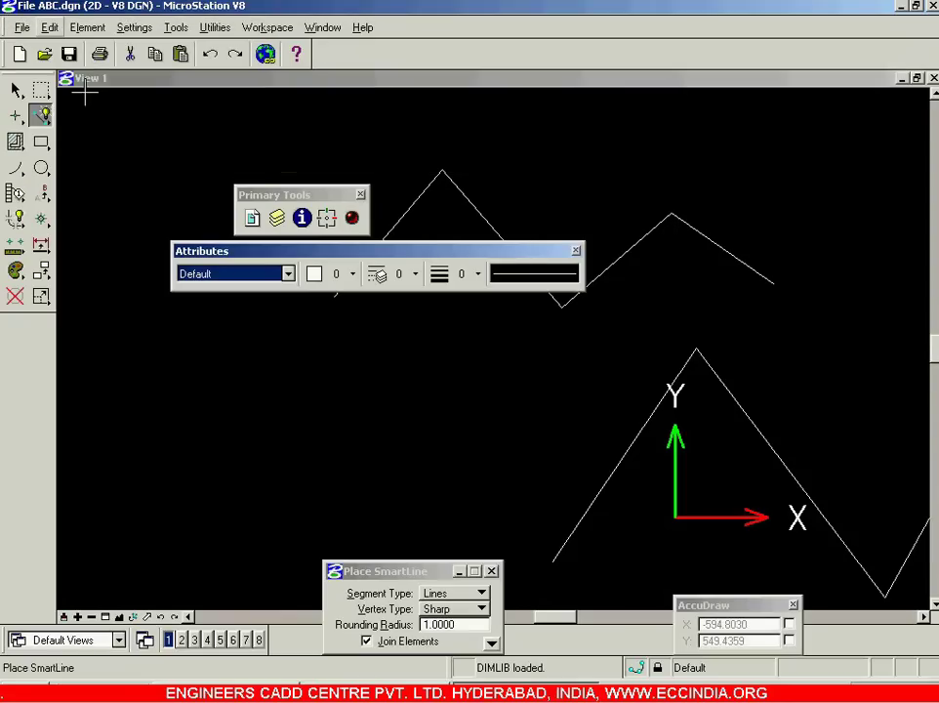
# Step: Dock the Primary Tools and then the Attributes palettes in the top row beside Standard
pyautogui.moveTo(285, 198); pyautogui.dragTo(367, 49)
pyautogui.moveTo(304, 252); pyautogui.dragTo(582, 46)
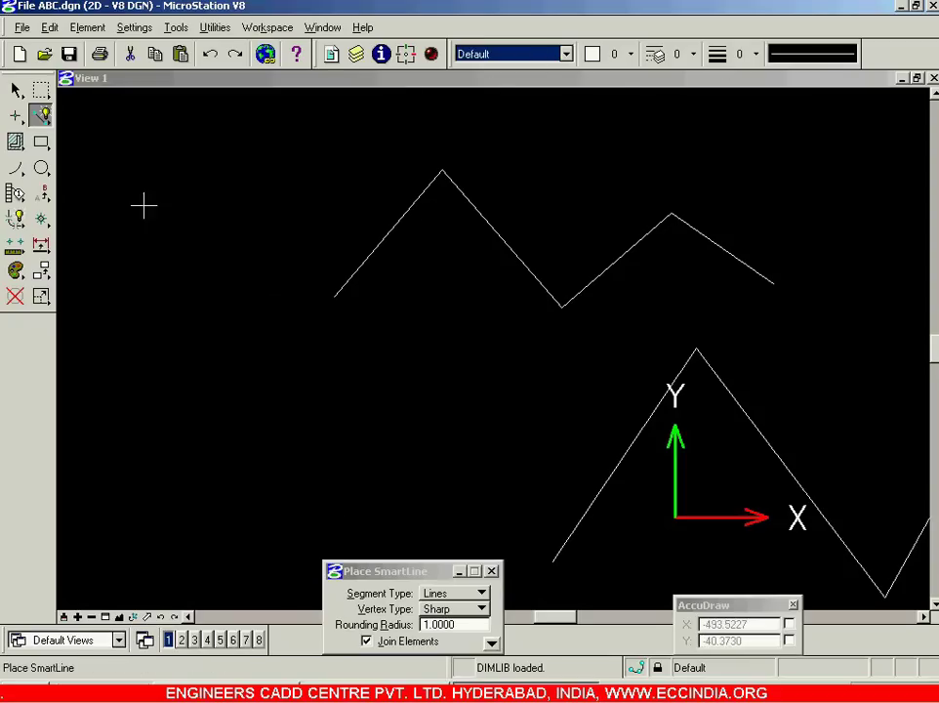
# Step: Move the Element Selection settings box and AccuDraw window to mid-view, then reselect Place SmartLine
pyautogui.click(16, 89)
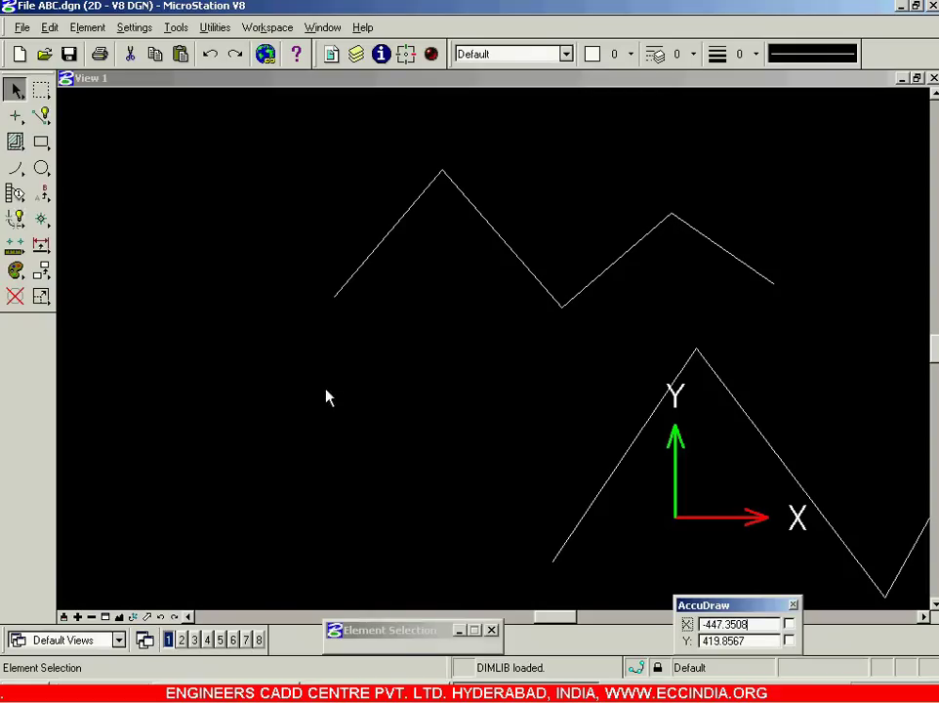
pyautogui.moveTo(328, 397); pyautogui.dragTo(328, 399)
pyautogui.moveTo(720, 604); pyautogui.dragTo(506, 281)
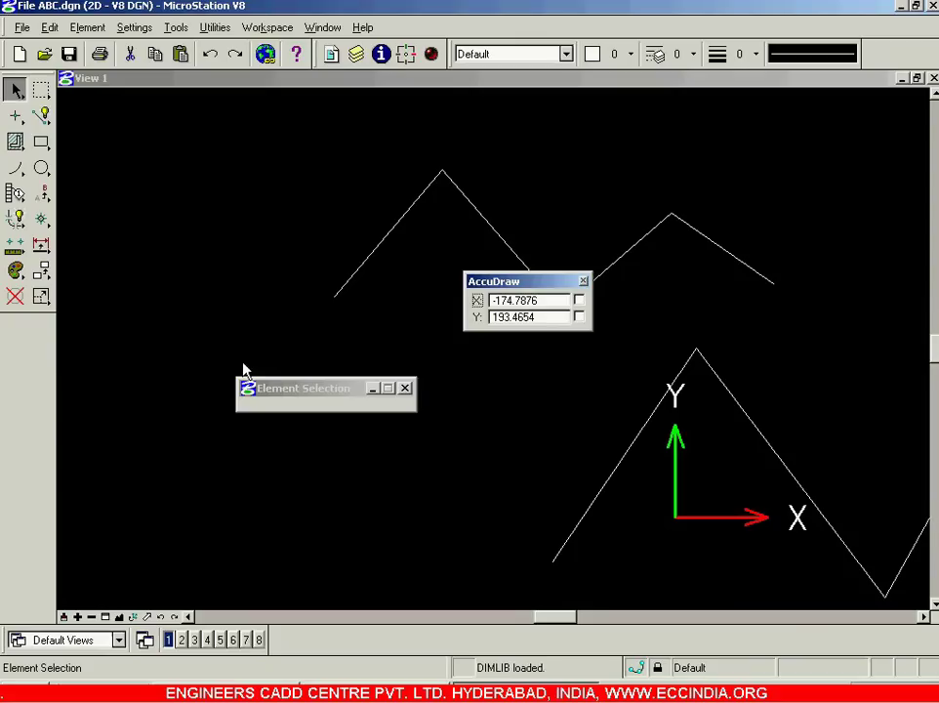
pyautogui.click(41, 115)
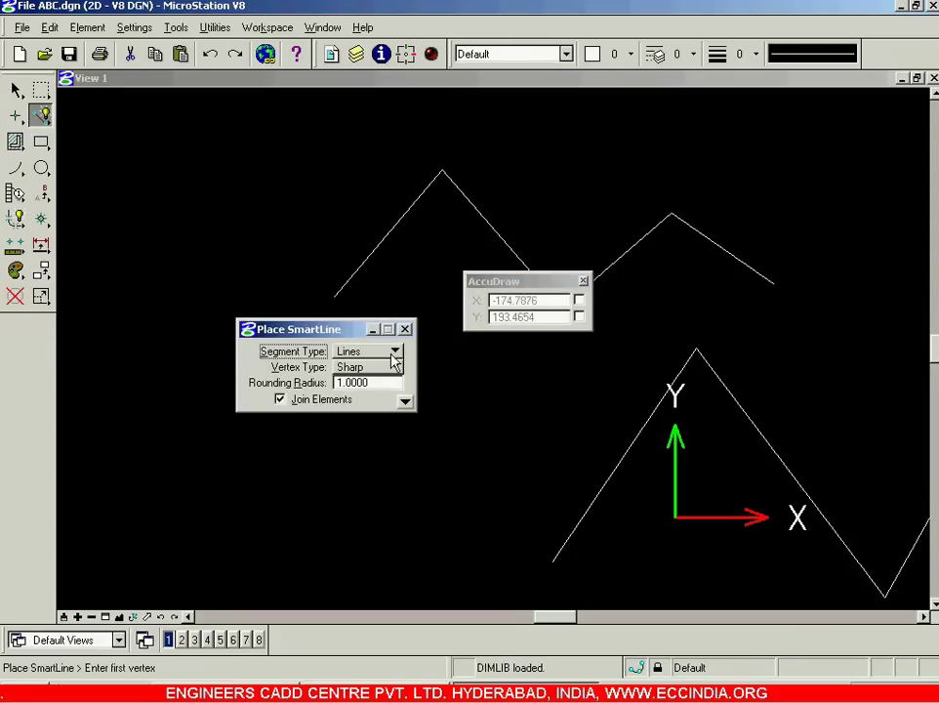
# Step: Switch from Place Block to Element Selection and move its settings box down to the bottom
pyautogui.click(42, 144)
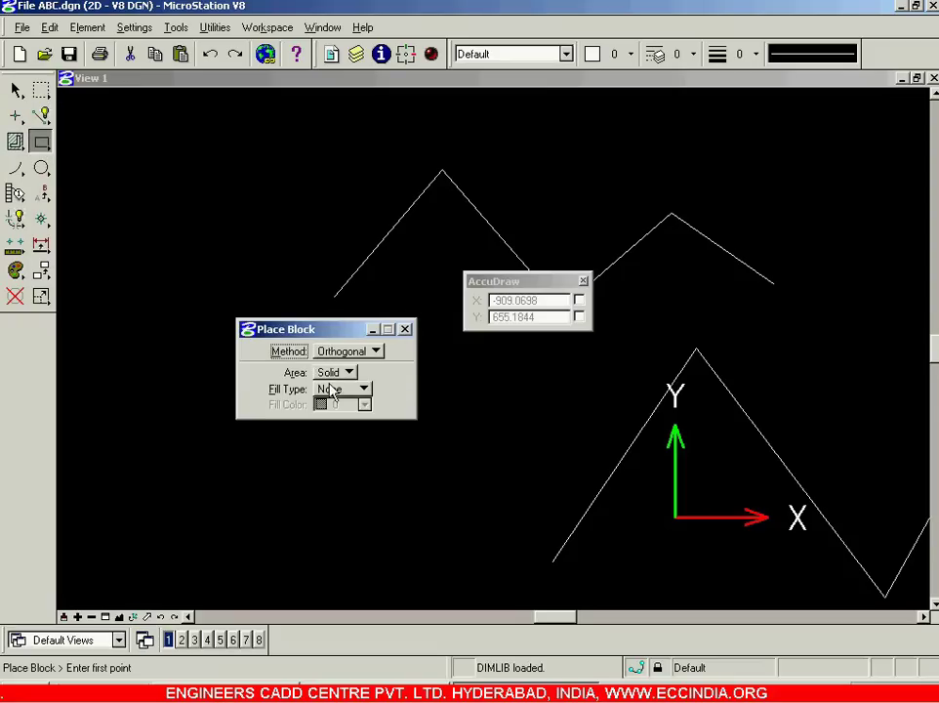
pyautogui.click(18, 91)
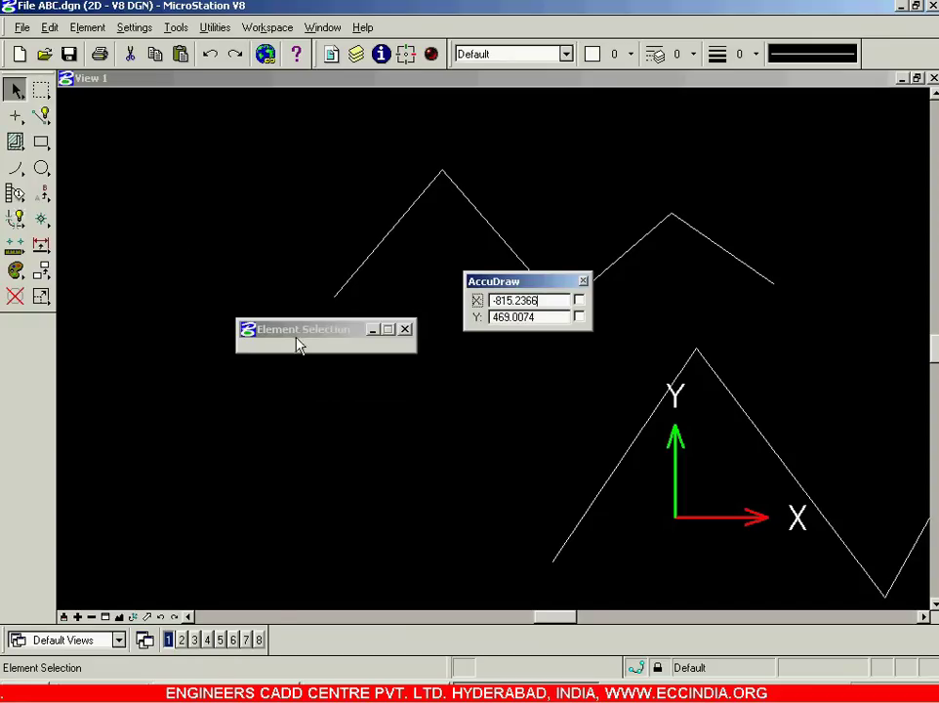
pyautogui.moveTo(298, 344); pyautogui.dragTo(310, 385)
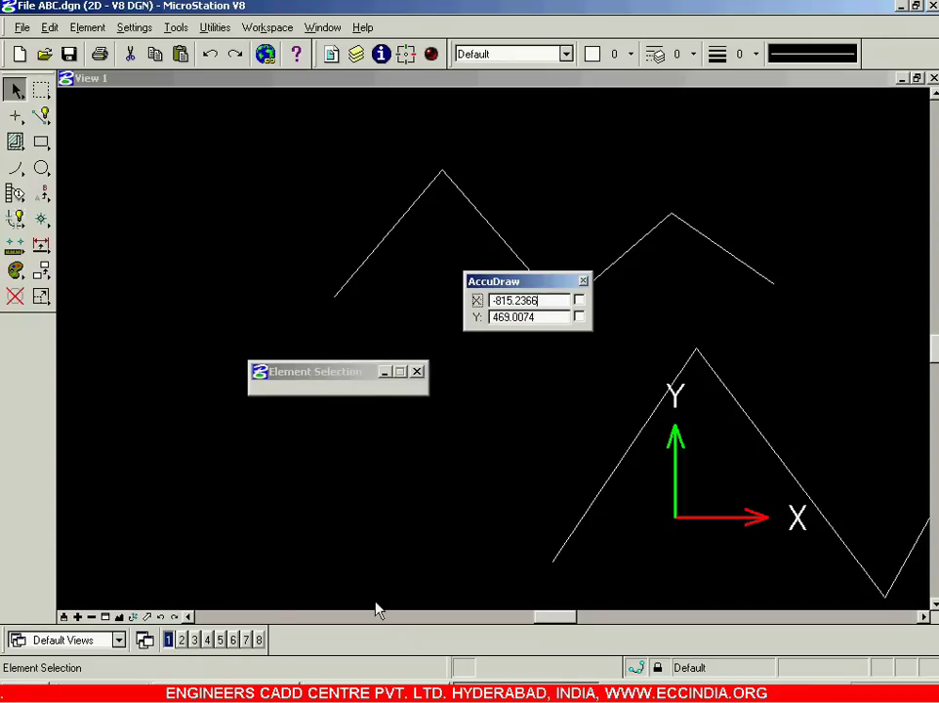
pyautogui.moveTo(387, 637); pyautogui.dragTo(386, 637)
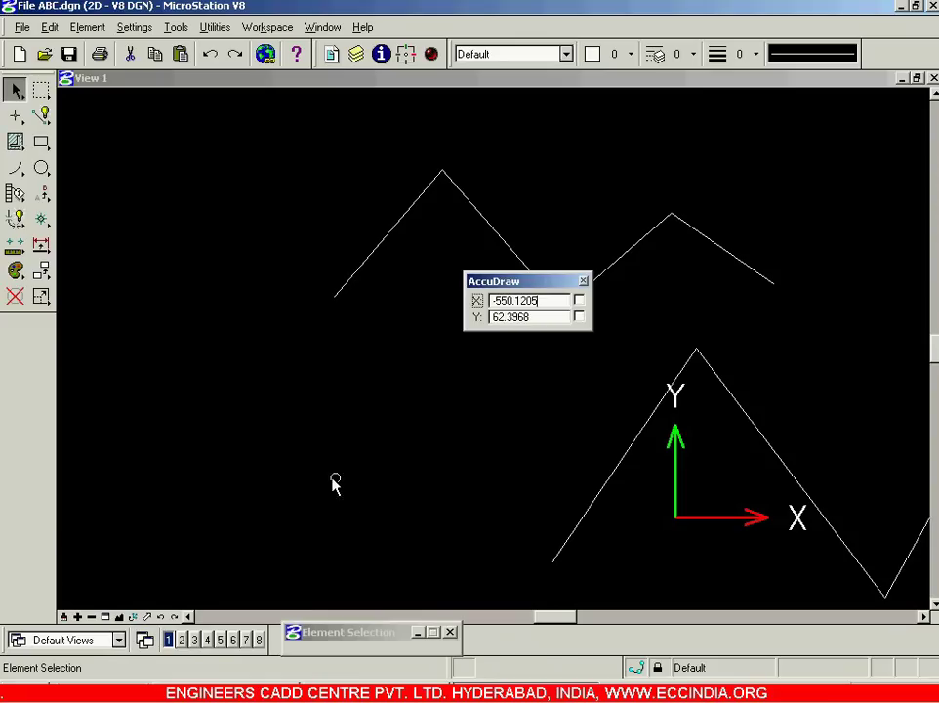
# Step: Drag the AccuDraw window to the bottom of the view and open the Tools menu's toolbox list
pyautogui.moveTo(514, 283); pyautogui.dragTo(295, 430)
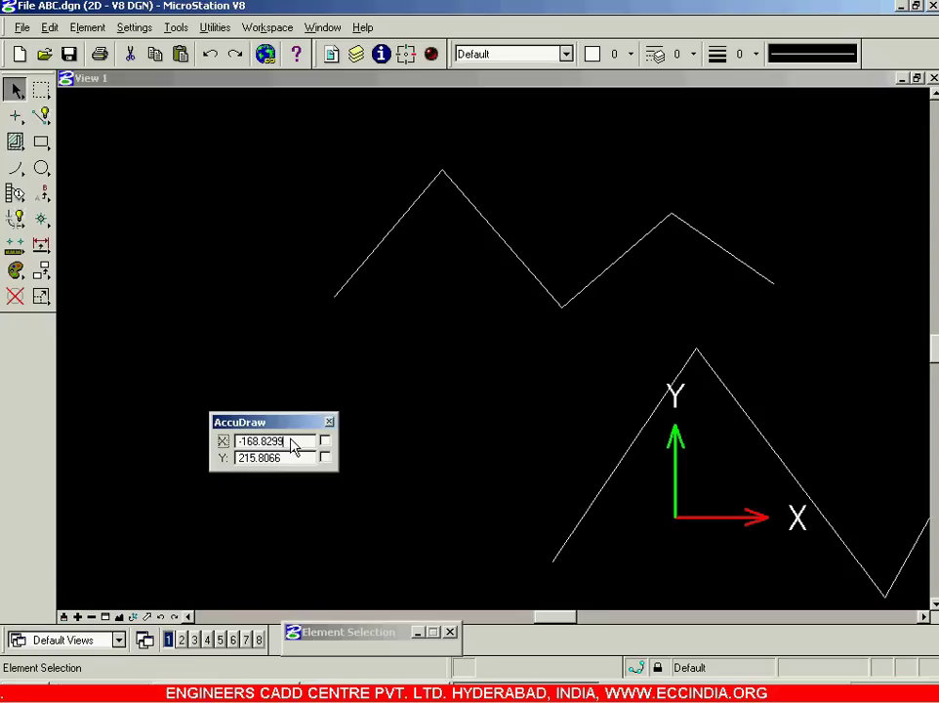
pyautogui.moveTo(296, 427); pyautogui.dragTo(593, 616)
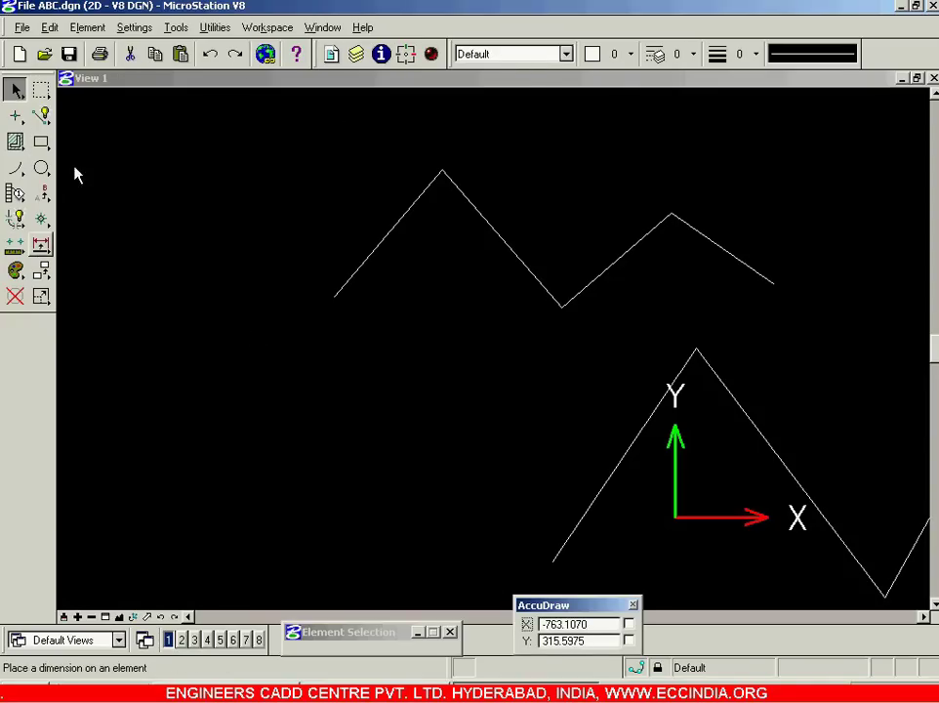
pyautogui.click(176, 30)
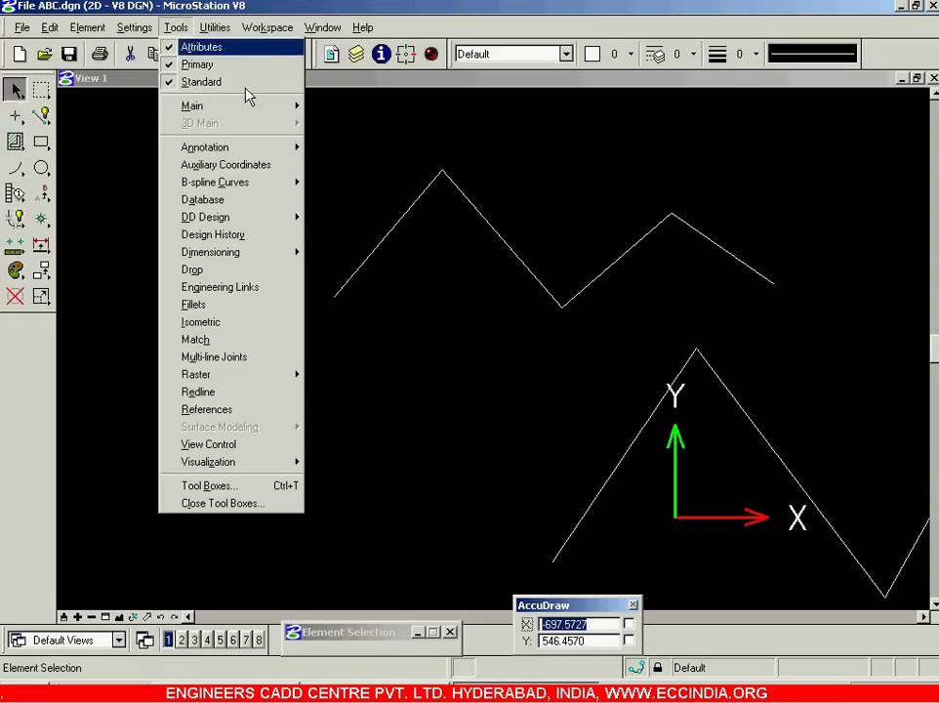
# Step: Uncheck Primary and Standard in the Tools menu, then recheck Standard and Primary so Attributes leads
pyautogui.moveTo(237, 106)
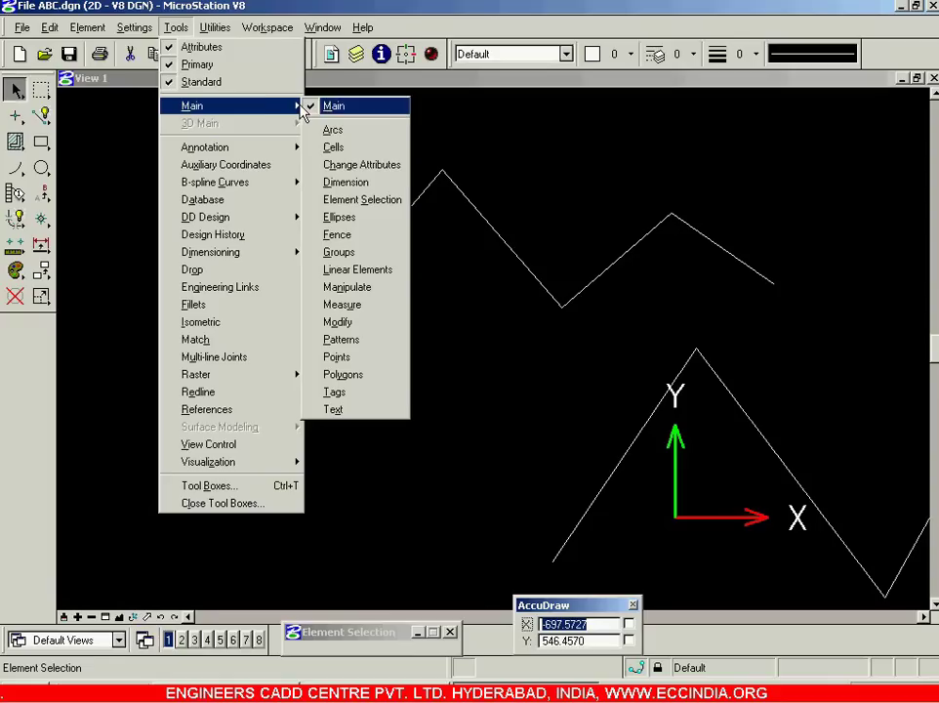
pyautogui.click(171, 64)
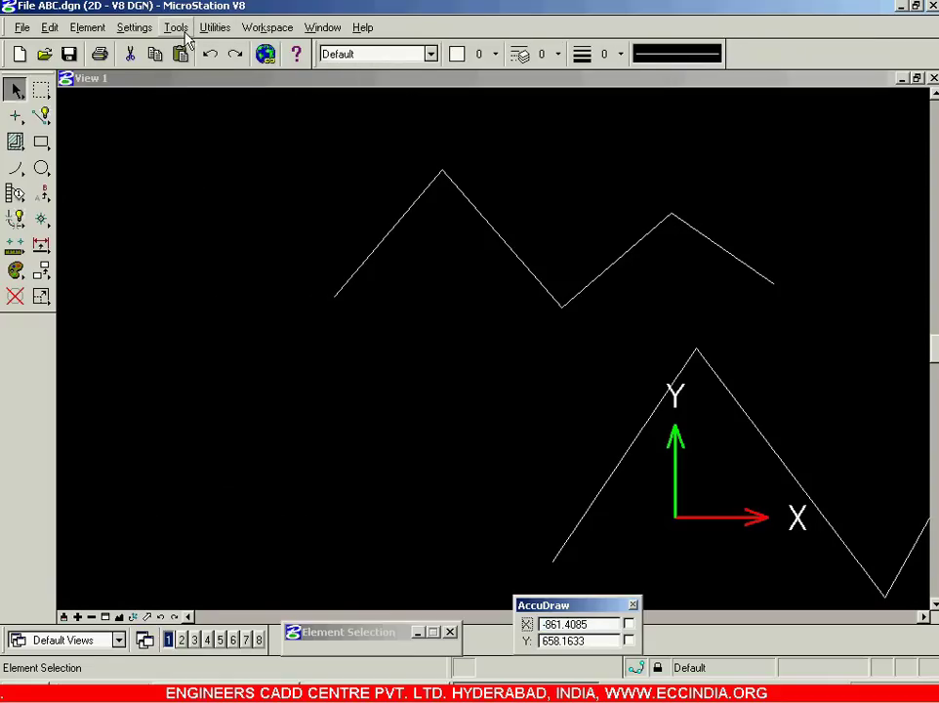
pyautogui.click(185, 29)
pyautogui.click(174, 80)
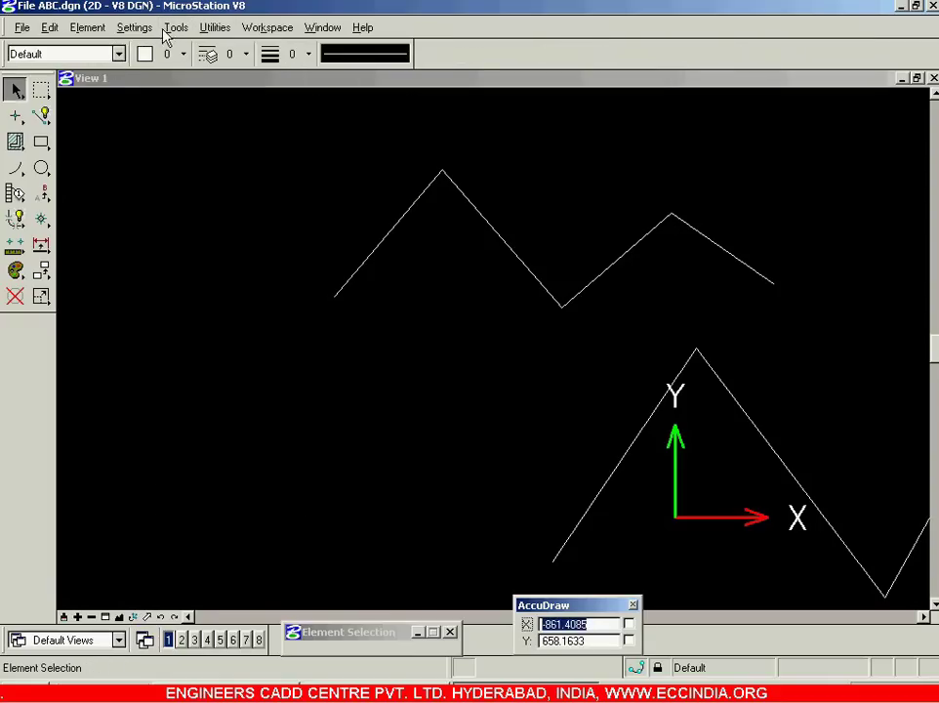
pyautogui.click(168, 31)
pyautogui.click(188, 81)
pyautogui.click(175, 28)
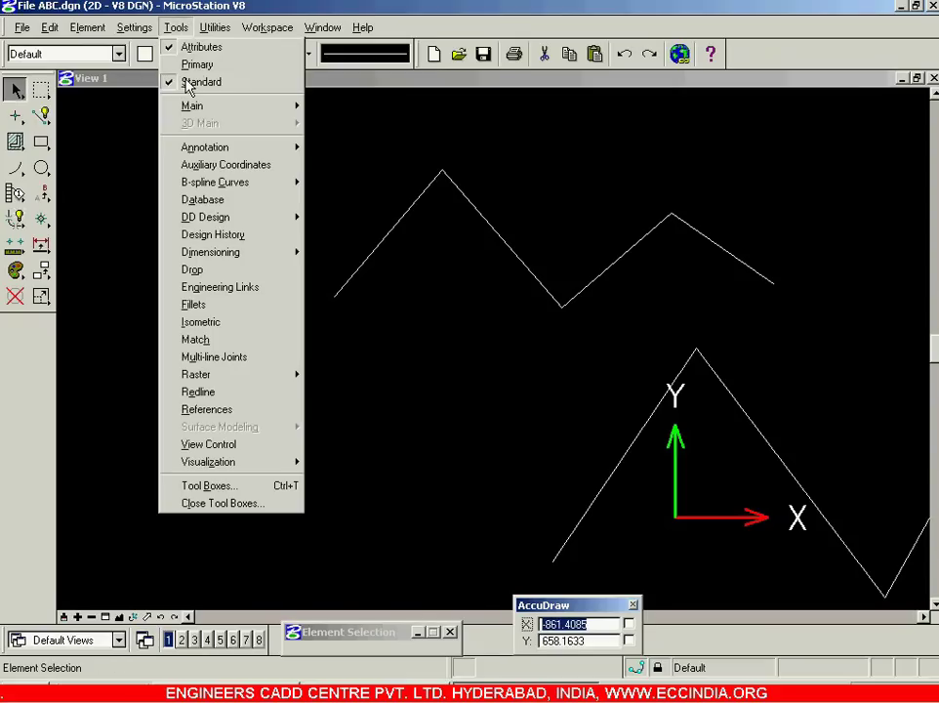
pyautogui.click(196, 64)
pyautogui.click(176, 27)
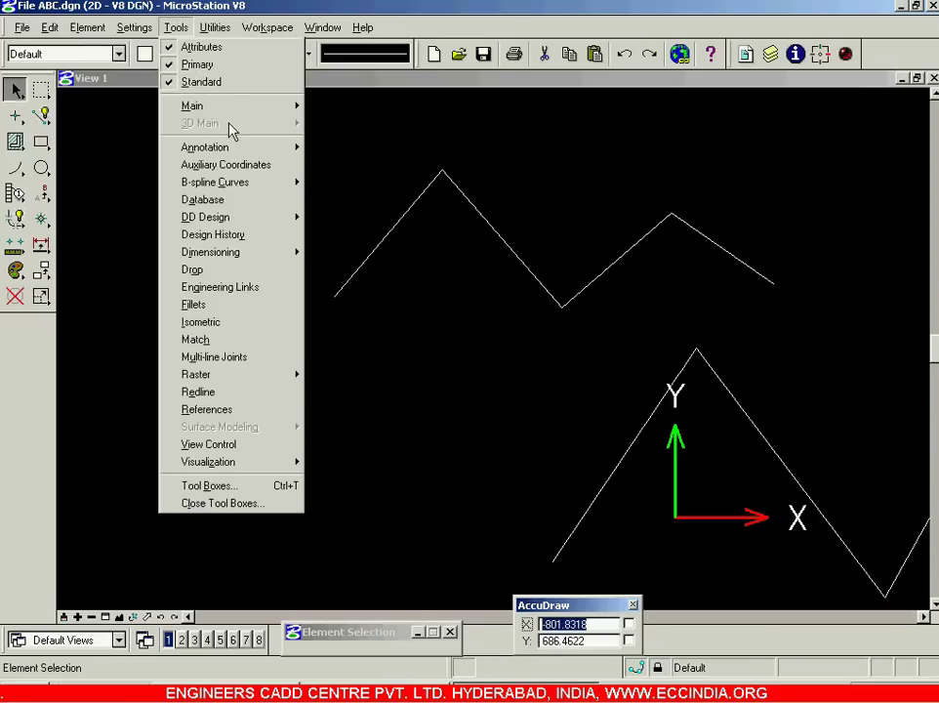
pyautogui.moveTo(293, 105)
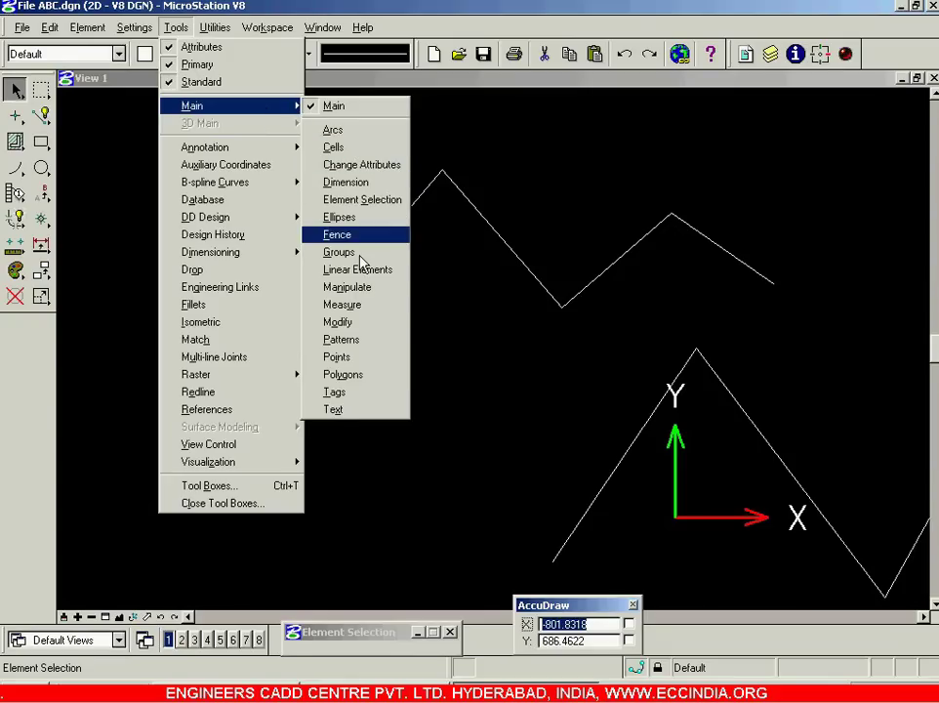
# Step: Open and reposition the Cells tool box, then close it and click an empty spot in View 1
pyautogui.click(371, 149)
pyautogui.moveTo(122, 147); pyautogui.dragTo(292, 148)
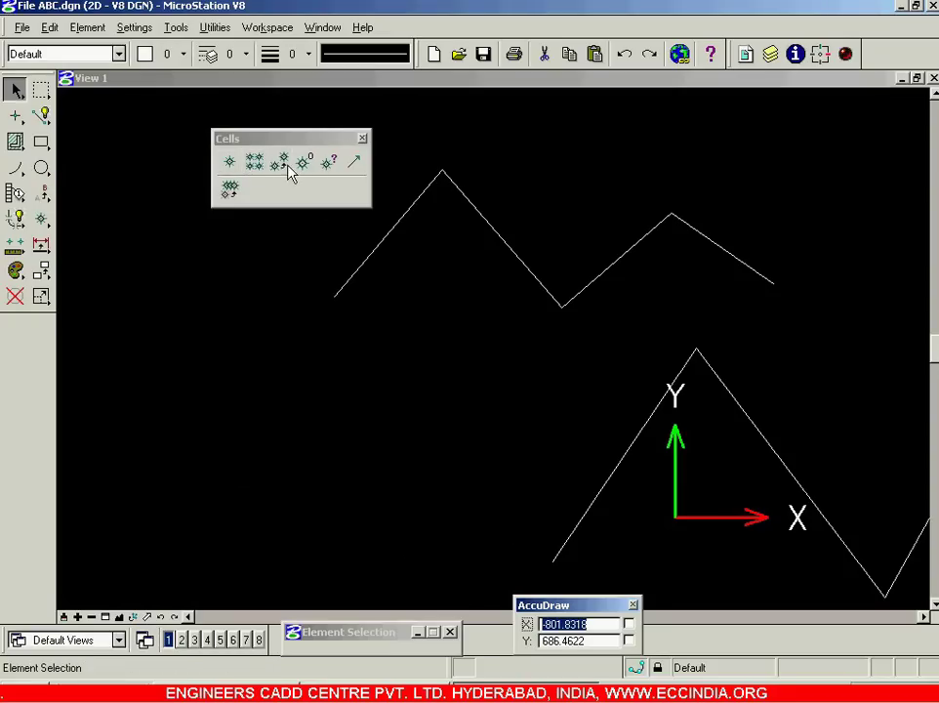
pyautogui.click(362, 137)
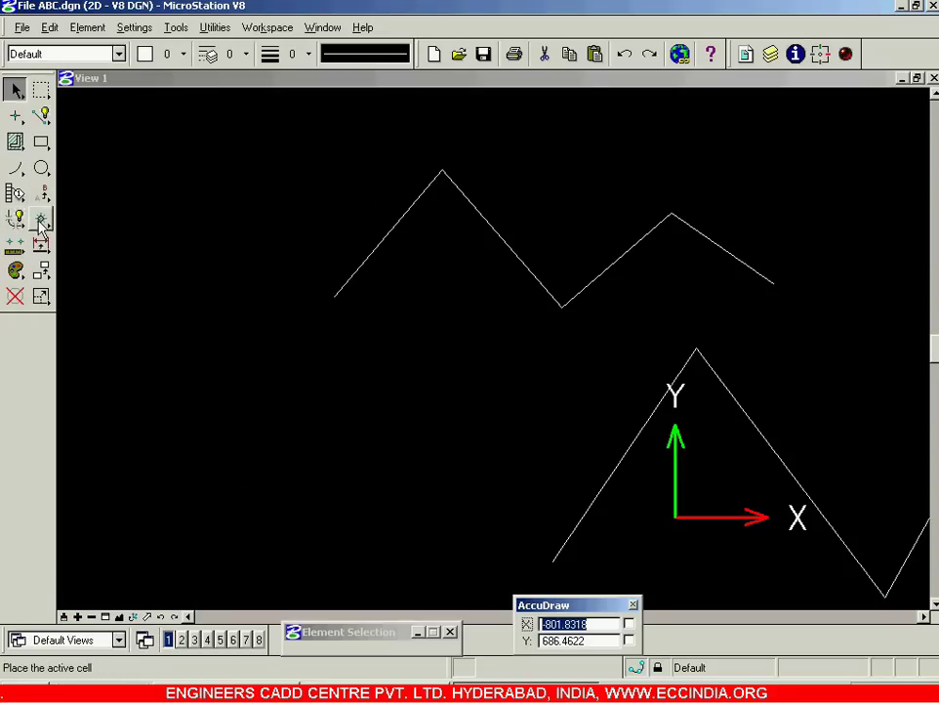
pyautogui.moveTo(40, 220); pyautogui.dragTo(239, 156)
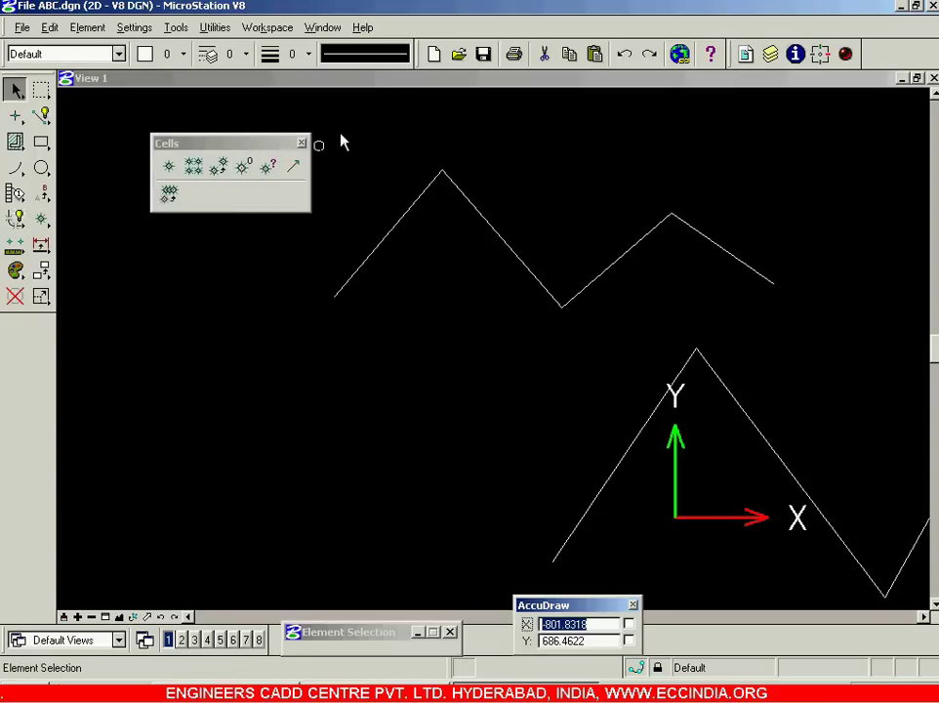
pyautogui.click(302, 143)
pyautogui.click(268, 232)
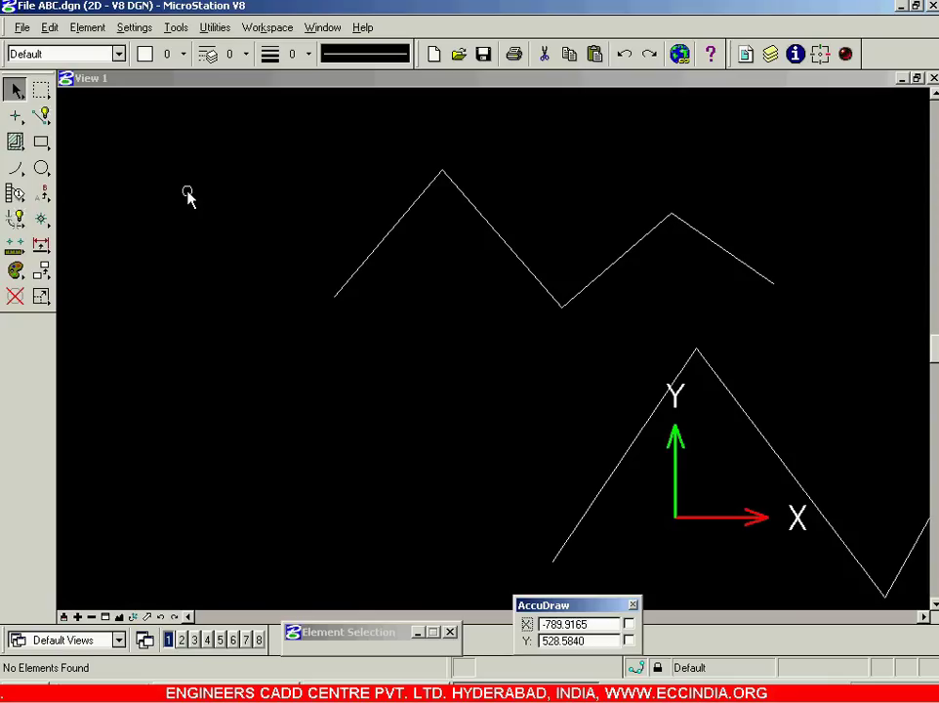
# Step: Draw a four-vertex zigzag SmartLine at the lower left of View 1
pyautogui.click(41, 115)
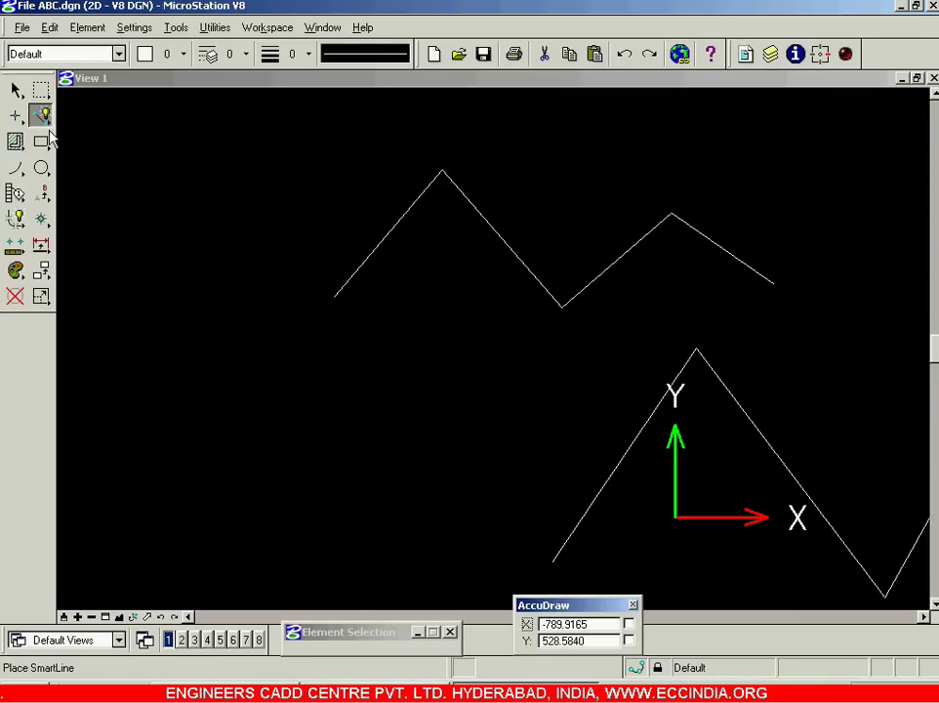
pyautogui.click(154, 437)
pyautogui.click(240, 309)
pyautogui.click(330, 484)
pyautogui.click(411, 343)
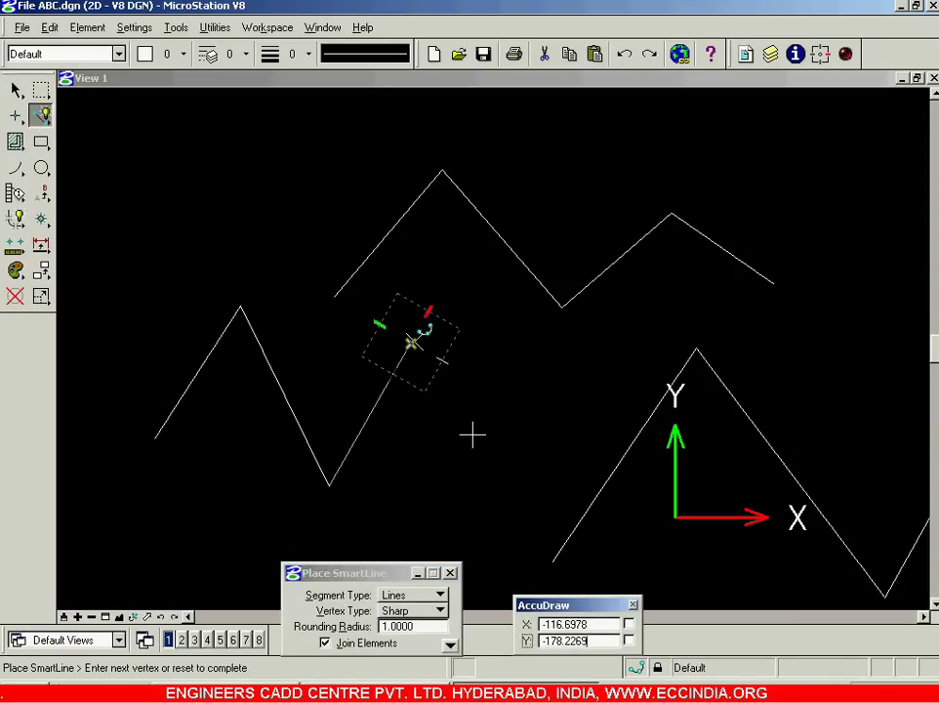
pyautogui.rightClick(507, 390)
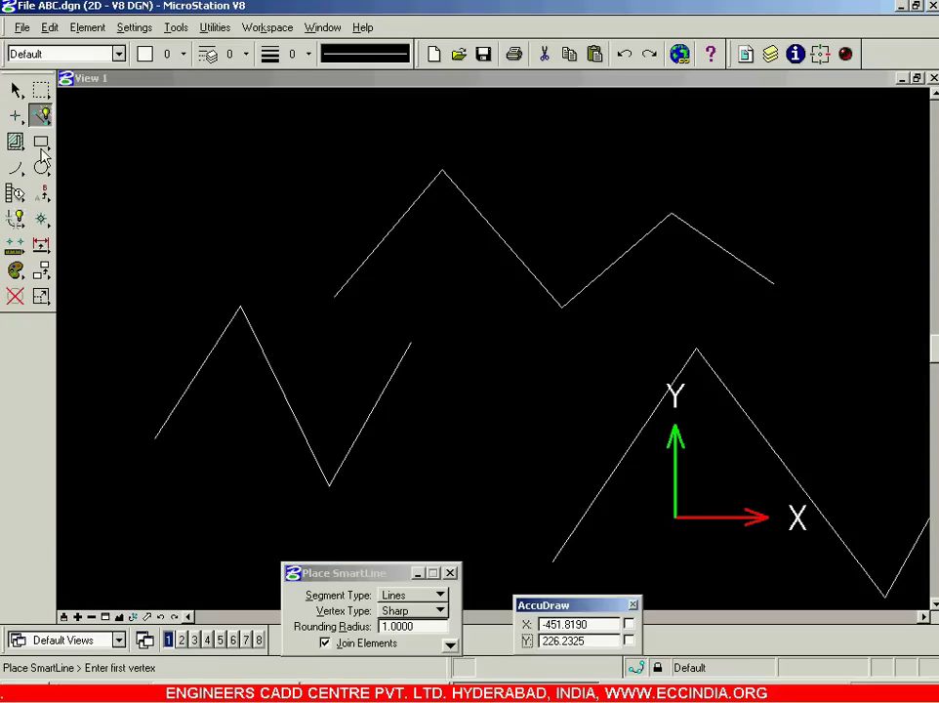
# Step: Draw a five-vertex zigzag SmartLine from the left that crosses the upper zigzag
pyautogui.click(16, 90)
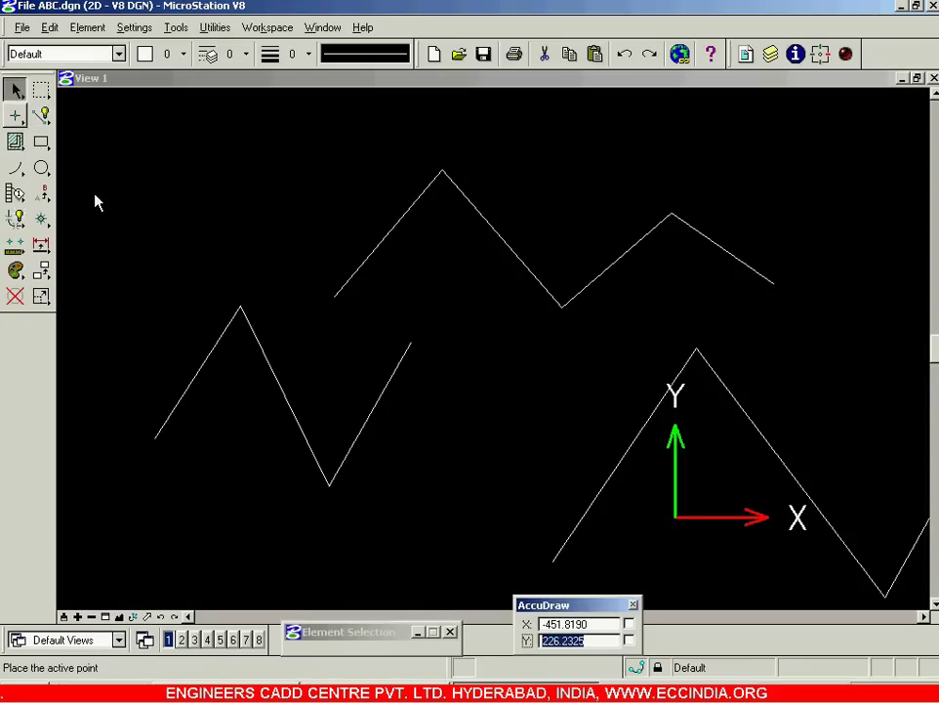
pyautogui.click(43, 114)
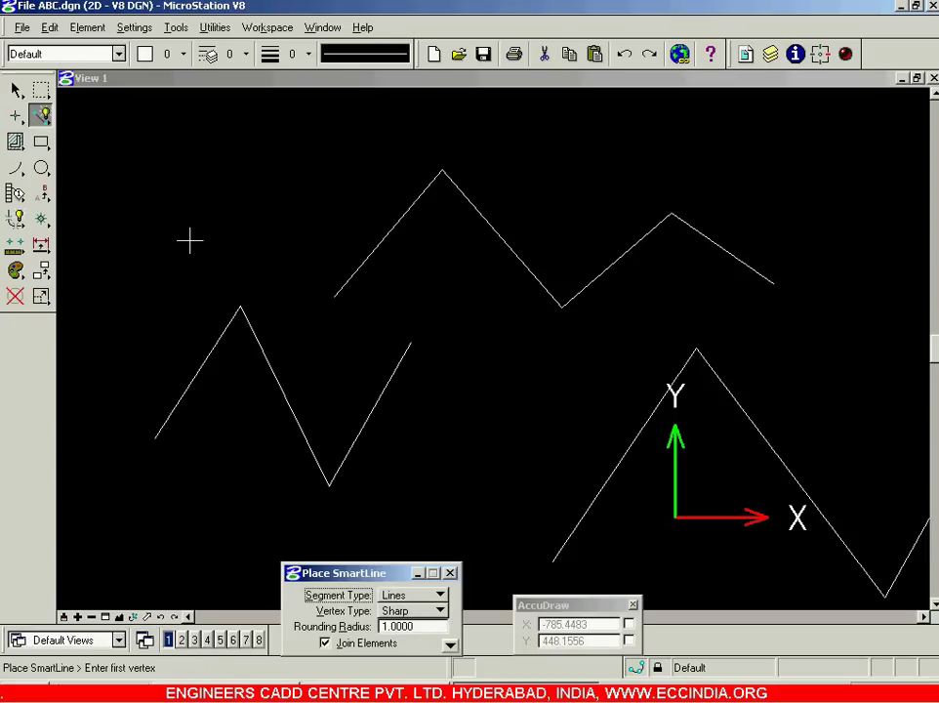
pyautogui.click(156, 276)
pyautogui.click(266, 164)
pyautogui.click(447, 306)
pyautogui.click(544, 187)
pyautogui.click(680, 296)
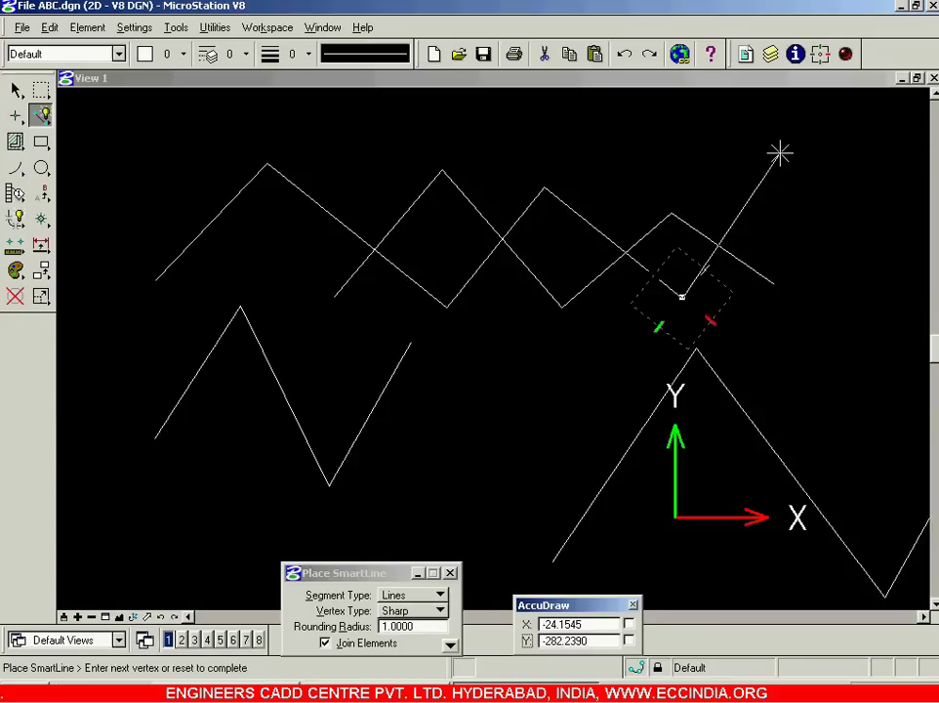
pyautogui.rightClick(780, 153)
pyautogui.scroll(1, 752, 185)
pyautogui.scroll(-3, 675, 230)
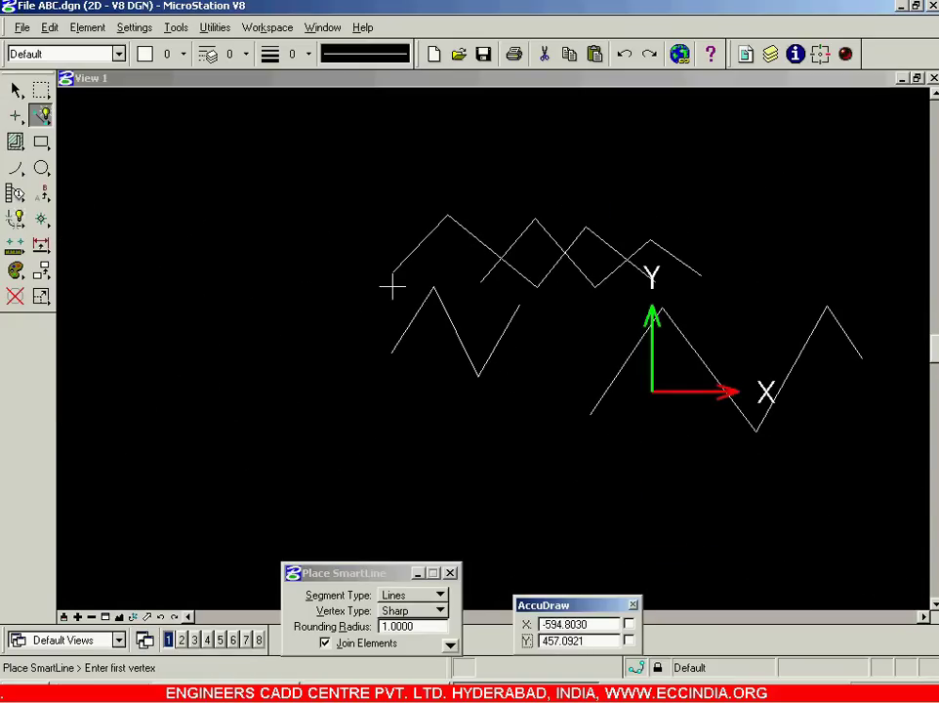
# Step: Draw a closed triangular SmartLine left of the zigzags, snapping back to its start point
pyautogui.click(196, 304)
pyautogui.click(318, 162)
pyautogui.click(325, 417)
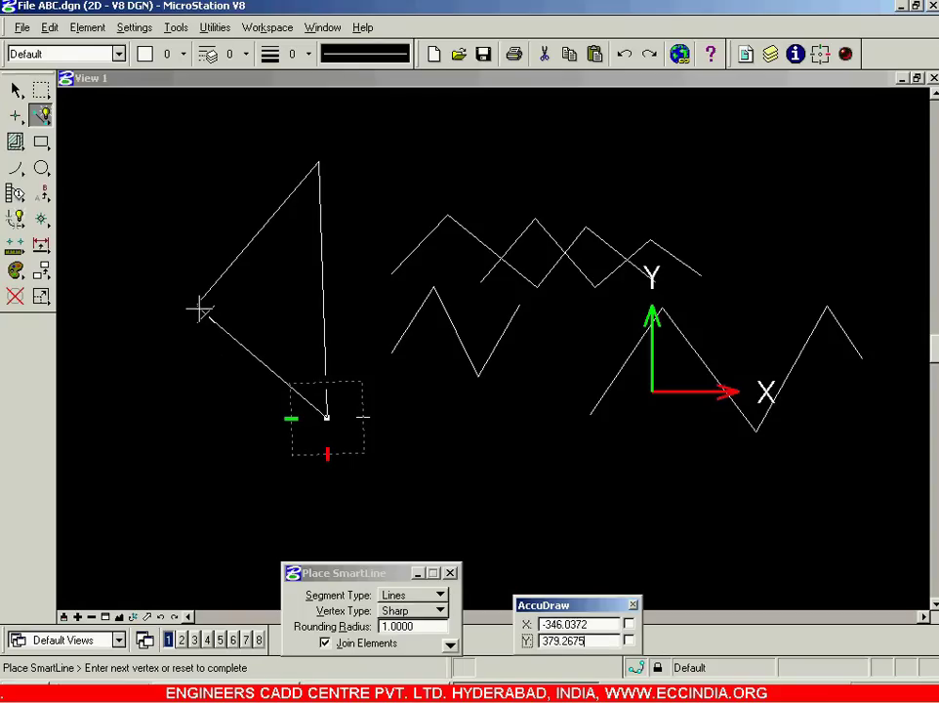
pyautogui.moveTo(199, 299)
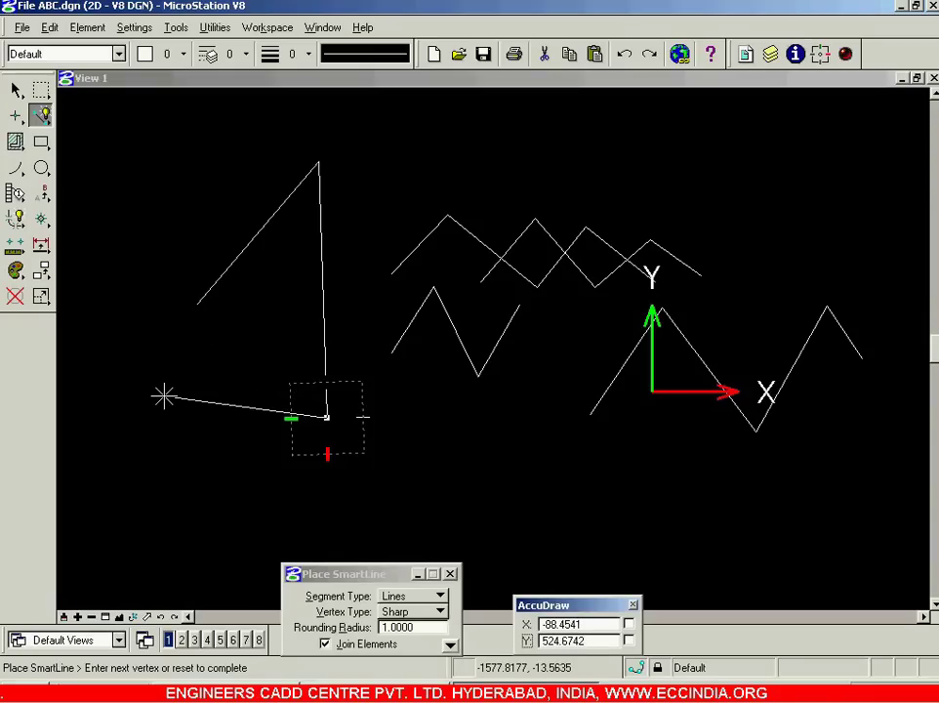
pyautogui.click(198, 302)
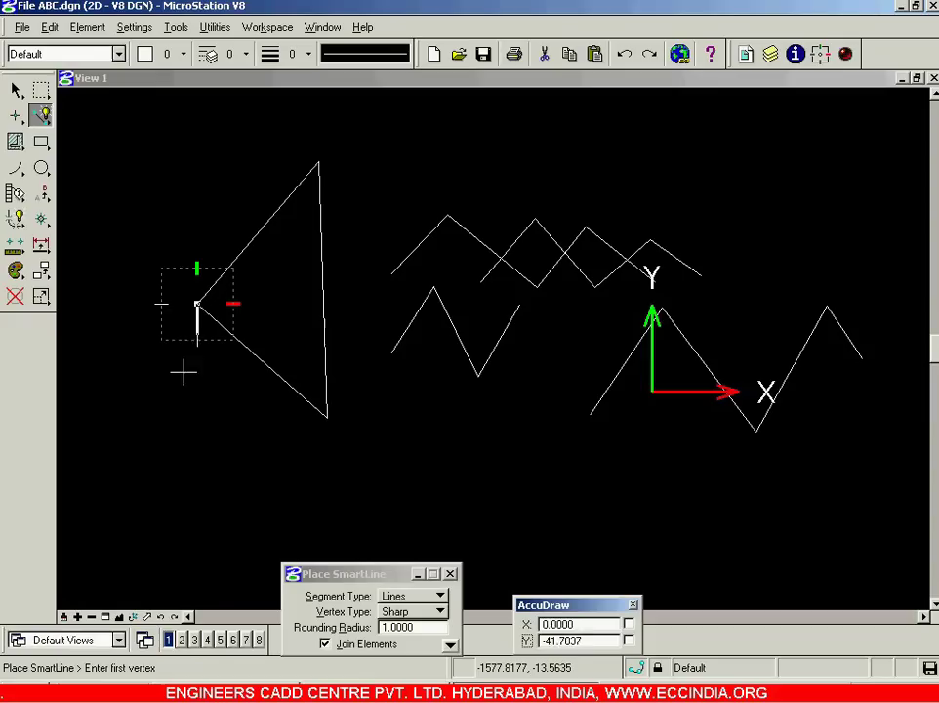
# Step: Draw a two-segment SmartLine below the zigzags, then return to Element Selection
pyautogui.click(422, 418)
pyautogui.click(341, 518)
pyautogui.click(550, 517)
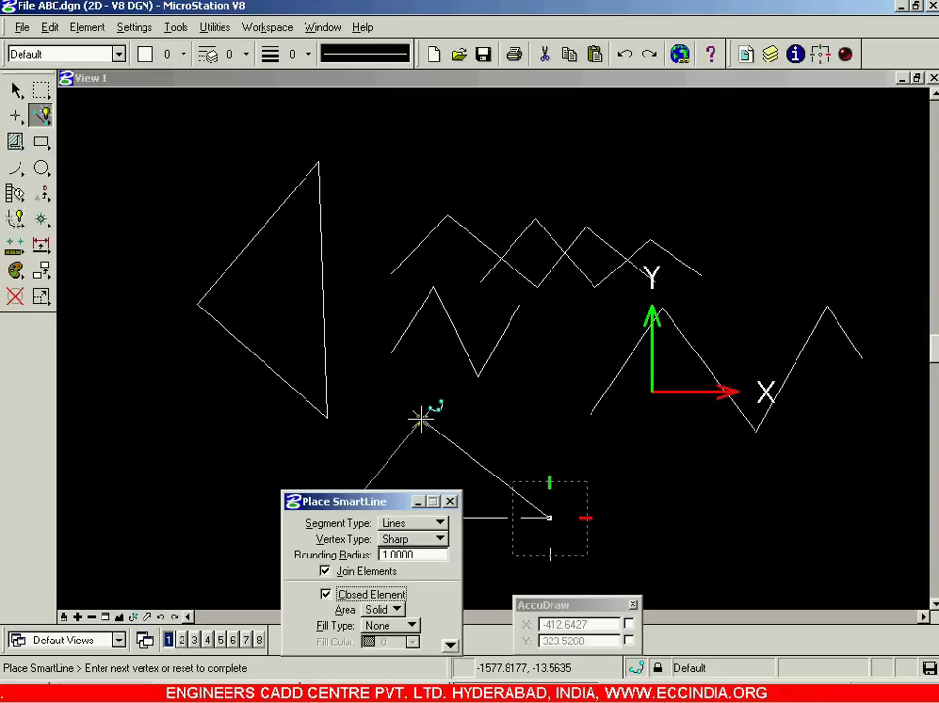
pyautogui.middleClick(422, 418)
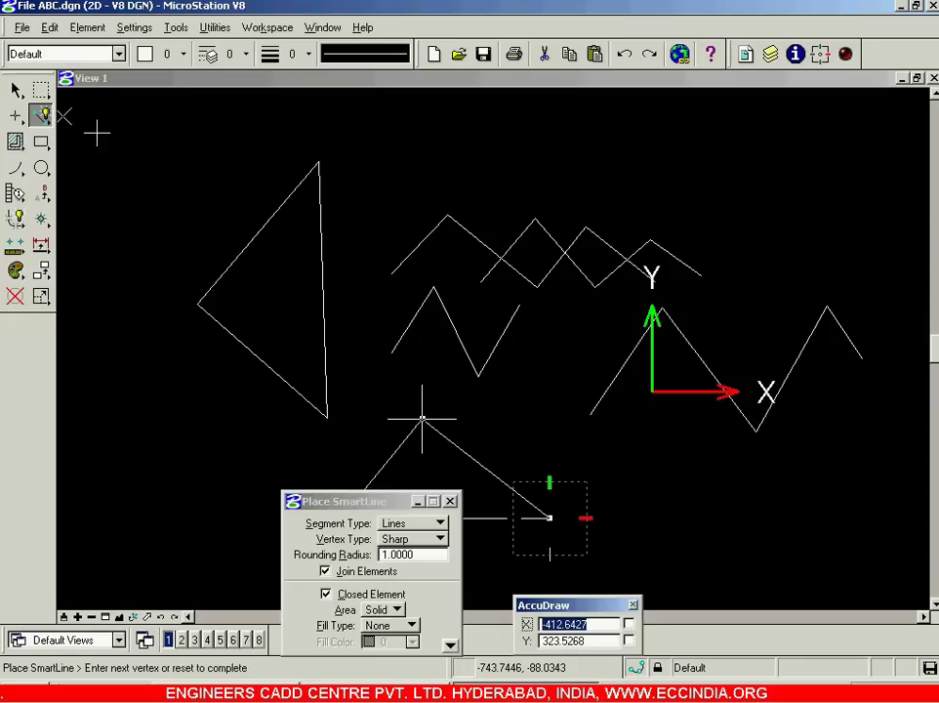
pyautogui.click(16, 89)
pyautogui.click(553, 407)
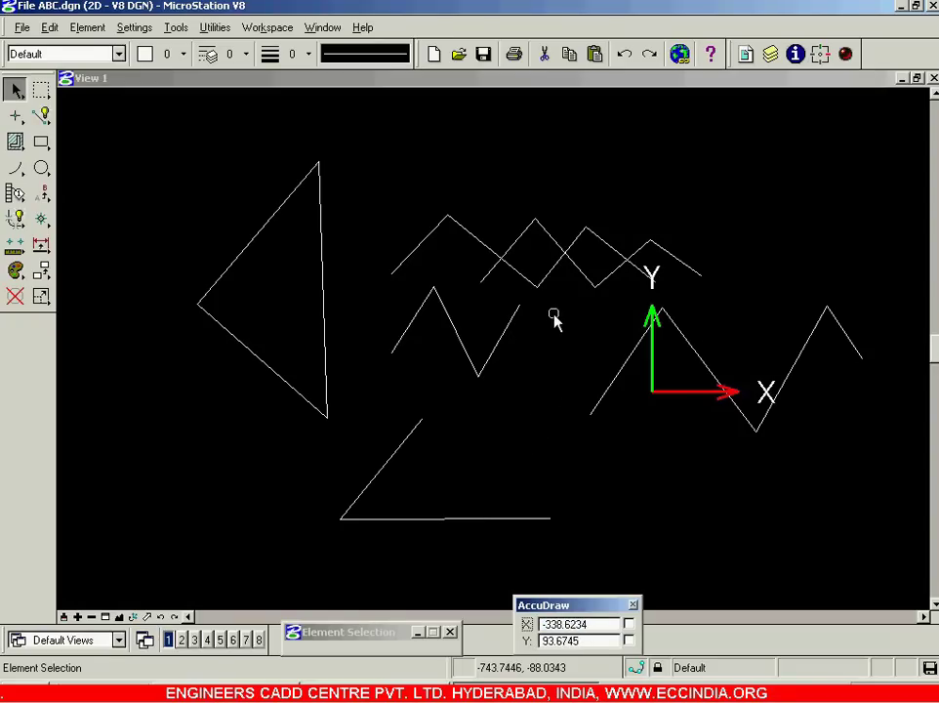
# Step: Zoom View 1 in and out with the mouse wheel, ending zoomed out on the drawing
pyautogui.scroll(-3, 550, 320)
pyautogui.scroll(4, 553, 325)
pyautogui.scroll(-3, 554, 325)
pyautogui.scroll(2, 553, 325)
pyautogui.scroll(2, 553, 325)
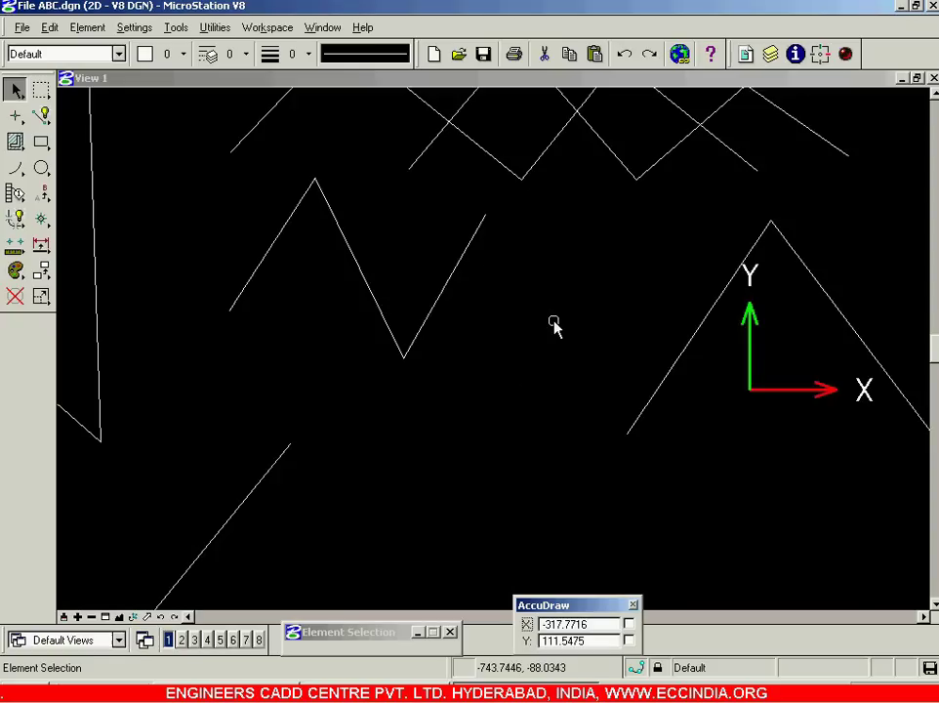
pyautogui.scroll(-4, 554, 325)
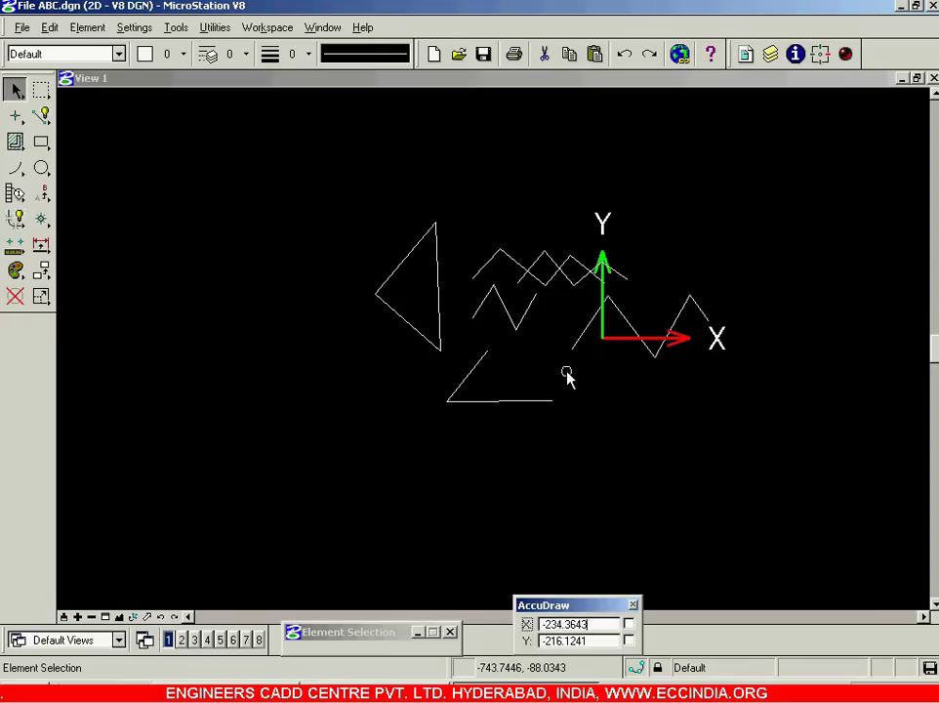
# Step: Pan View 1 until the shapes sit upper right of centre, then reactivate Element Selection
pyautogui.keyDown('shift'); pyautogui.moveTo(557, 372); pyautogui.dragTo(544, 374); pyautogui.keyUp('shift')
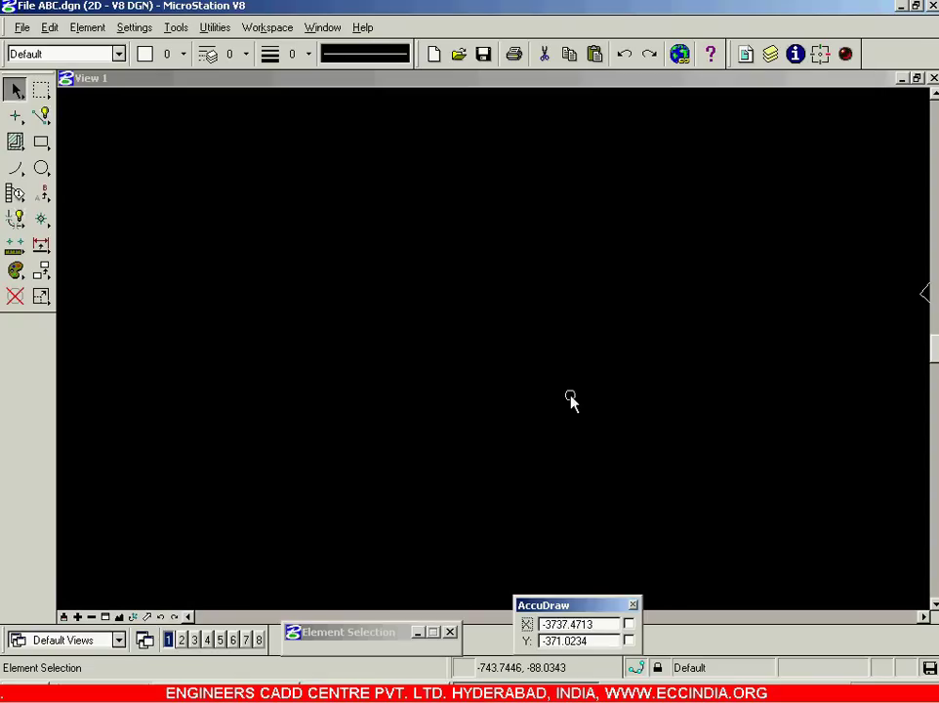
pyautogui.keyDown('shift'); pyautogui.moveTo(595, 401); pyautogui.dragTo(597, 400); pyautogui.keyUp('shift')
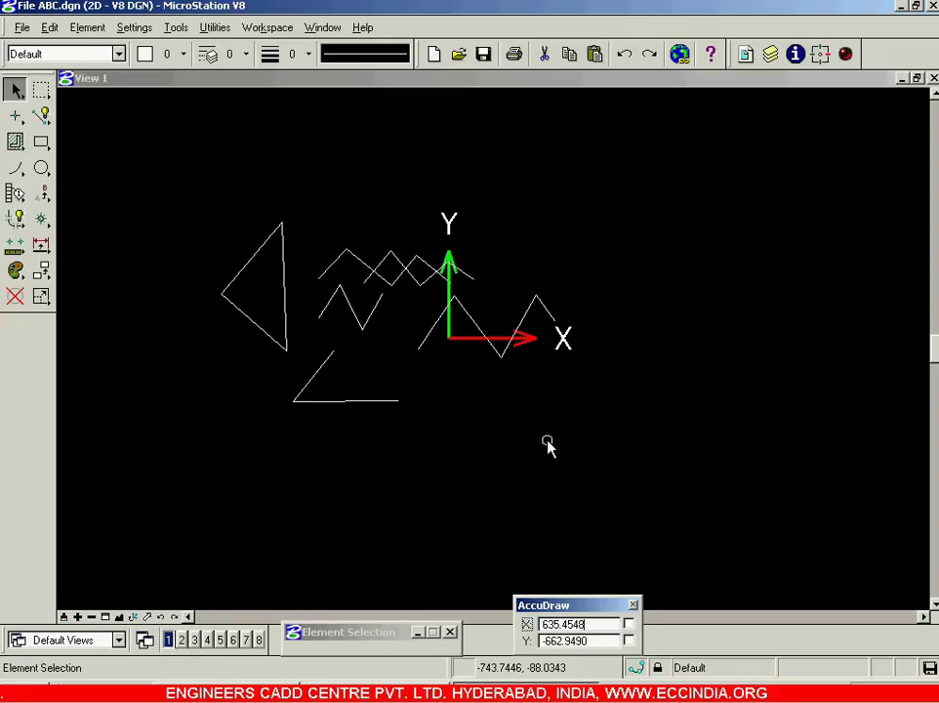
pyautogui.keyDown('shift'); pyautogui.moveTo(541, 434); pyautogui.dragTo(539, 432); pyautogui.keyUp('shift')
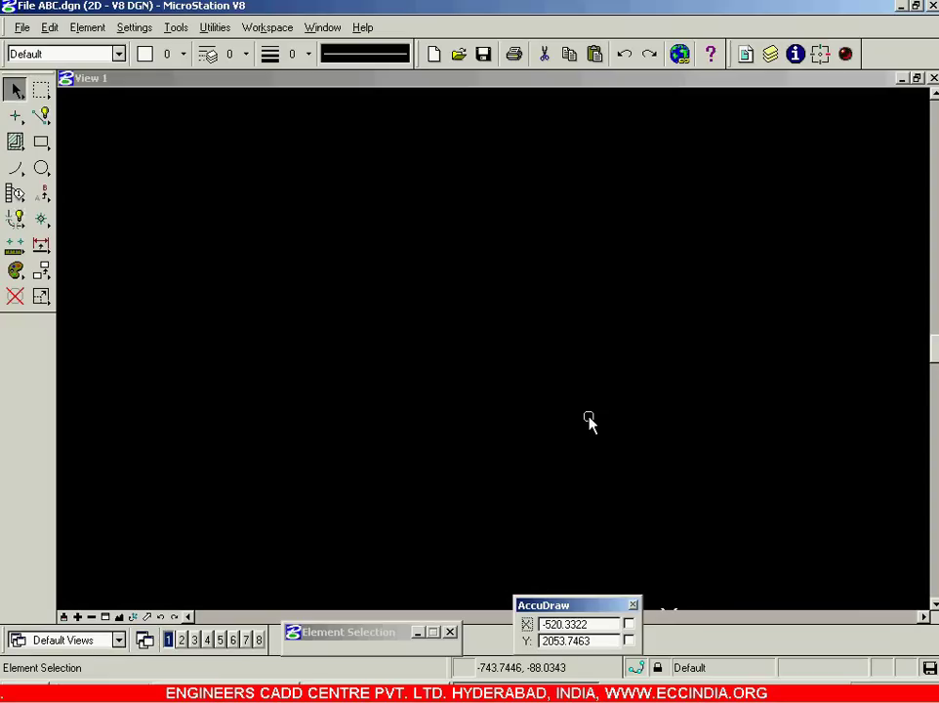
pyautogui.keyDown('shift'); pyautogui.moveTo(590, 422); pyautogui.dragTo(595, 492); pyautogui.keyUp('shift')
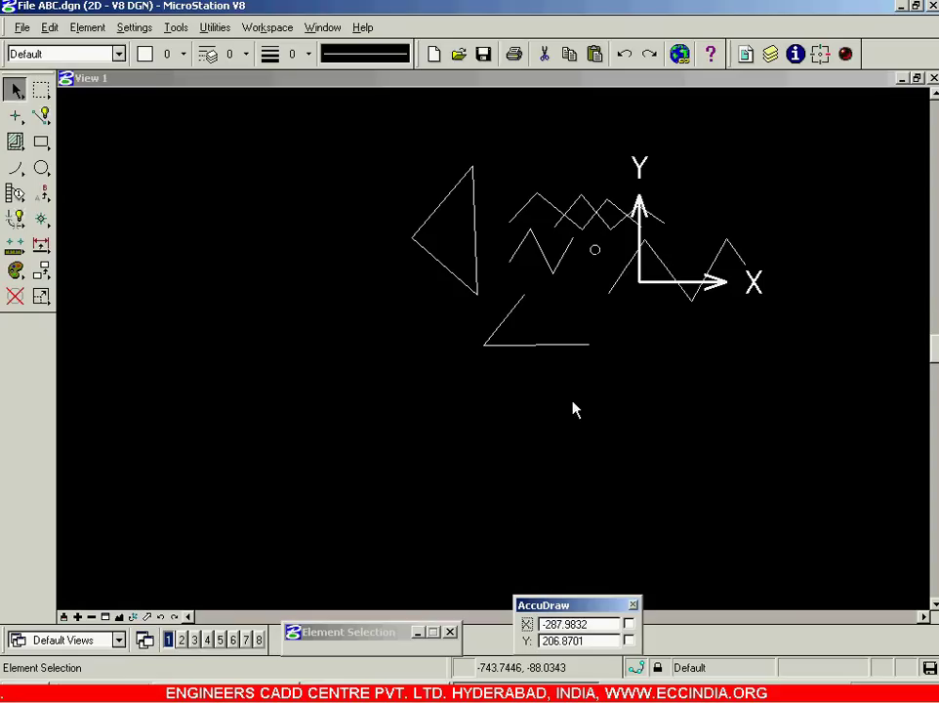
pyautogui.click(15, 89)
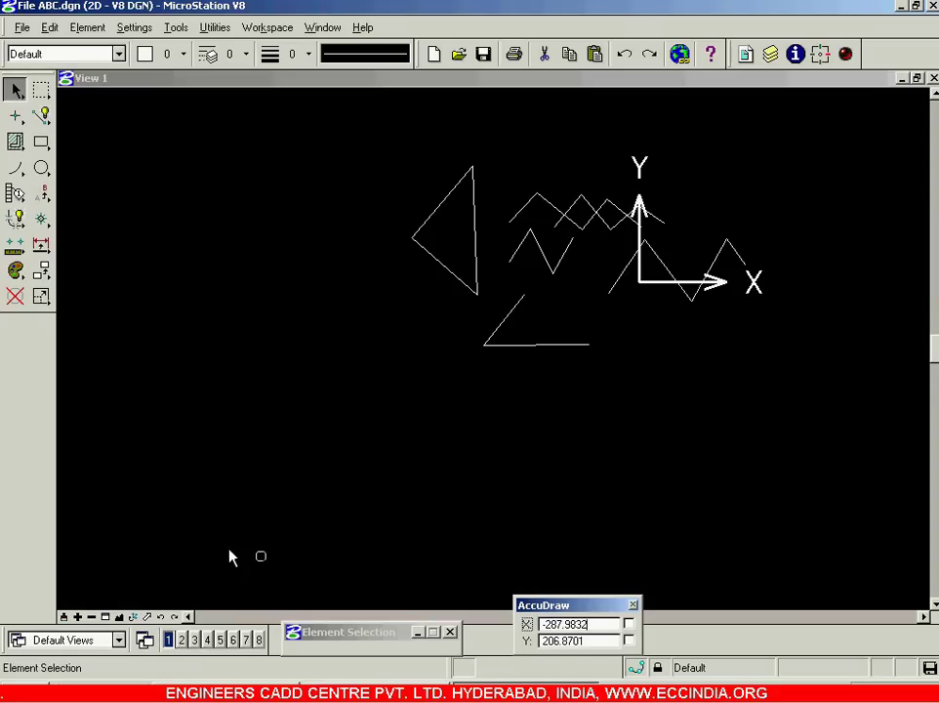